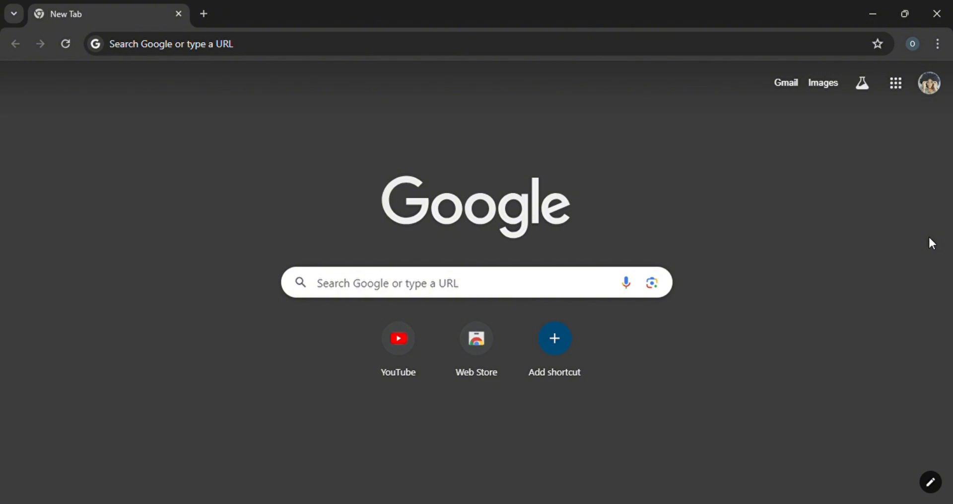
Step: Search Google for Adobe Portfolio
left_click(506, 51)
type("adobe")
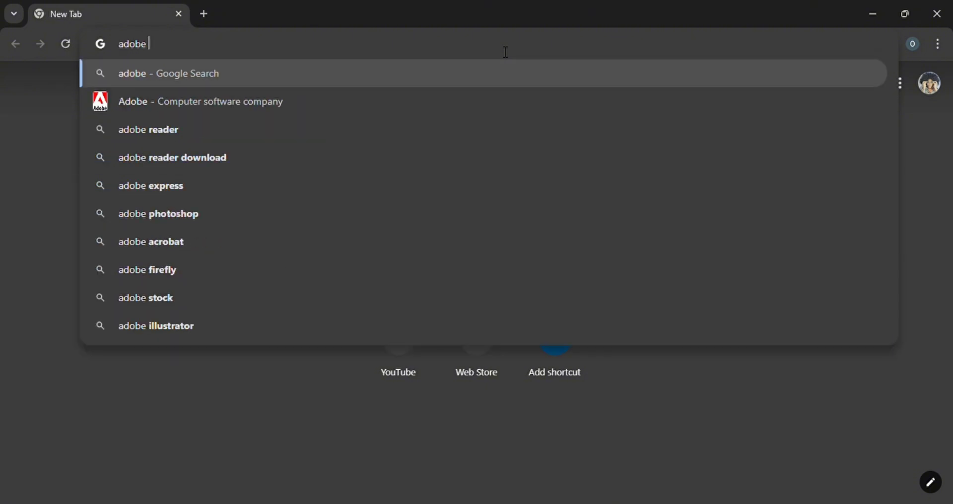
type(" por")
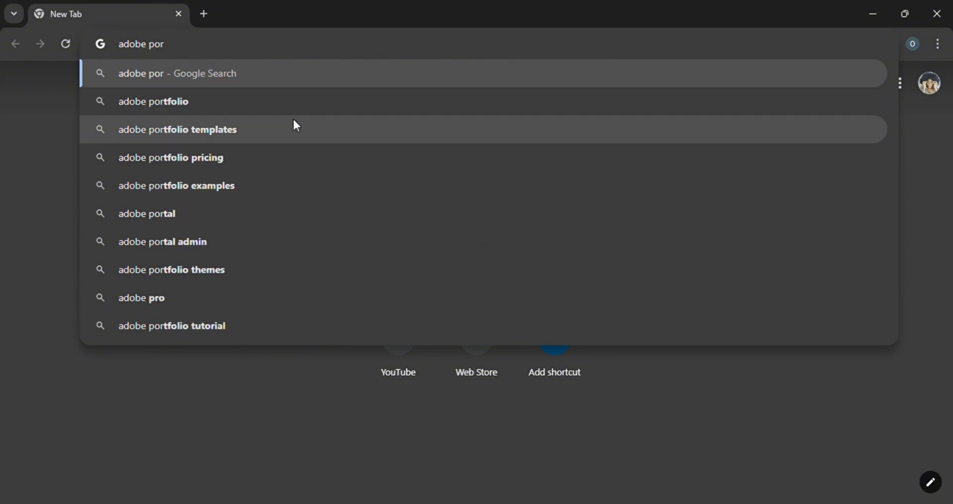
left_click(228, 104)
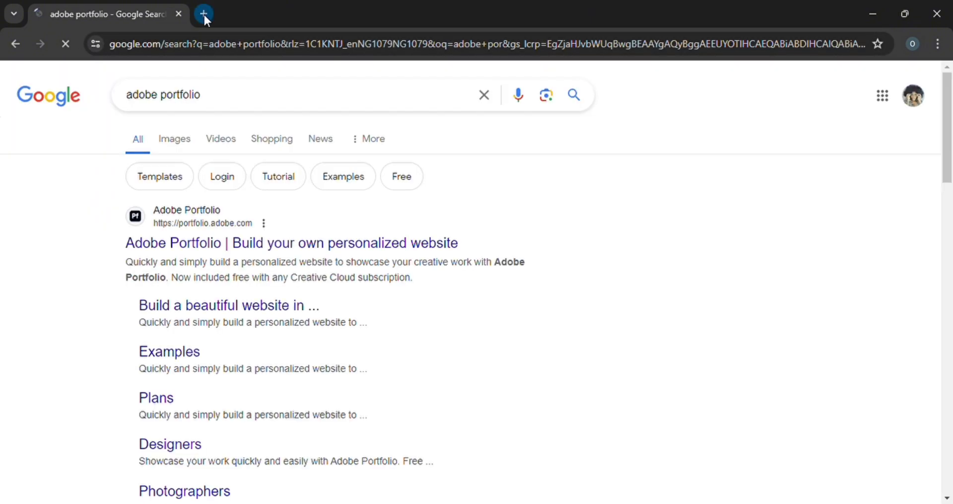
Step: Open the Wix homepage in a new tab, search 'google sites website builder', then return to Wix
left_click(204, 13)
type("wix.com")
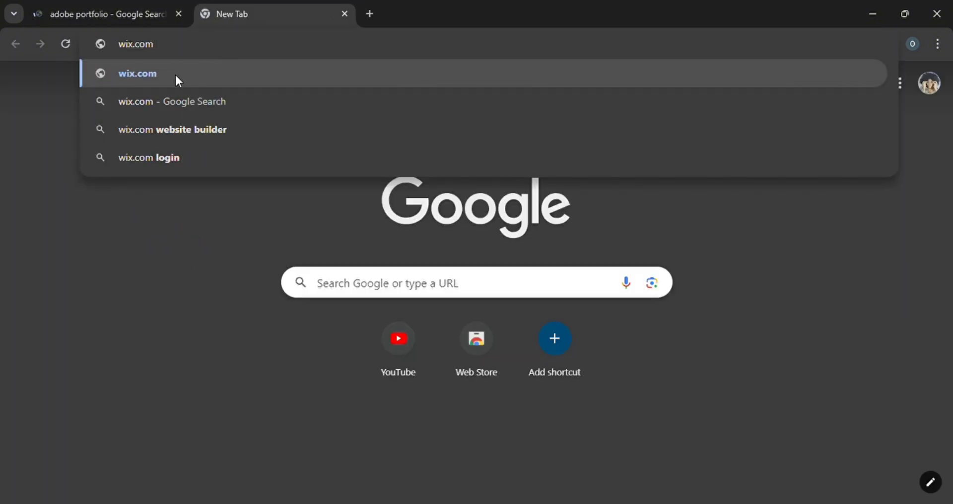
key("BackSpace")
key("BackSpace")
key("BackSpace")
key("BackSpace")
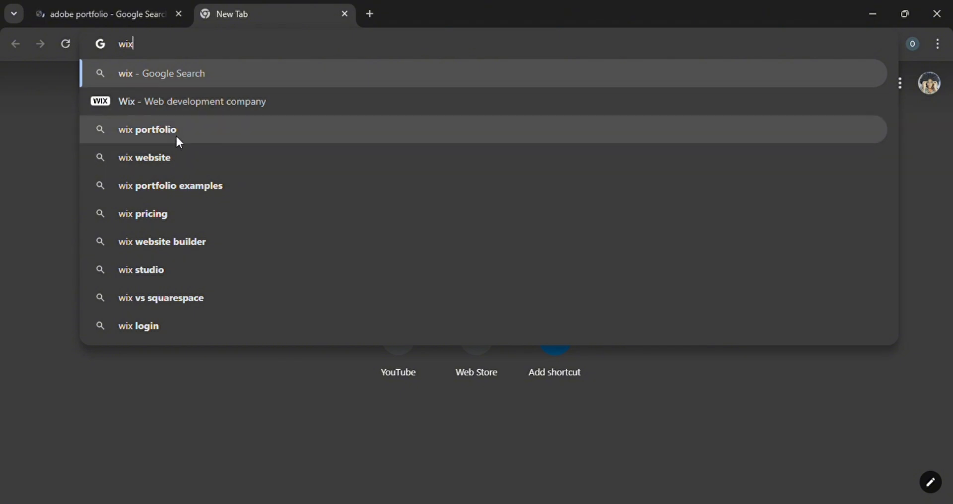
left_click(179, 154)
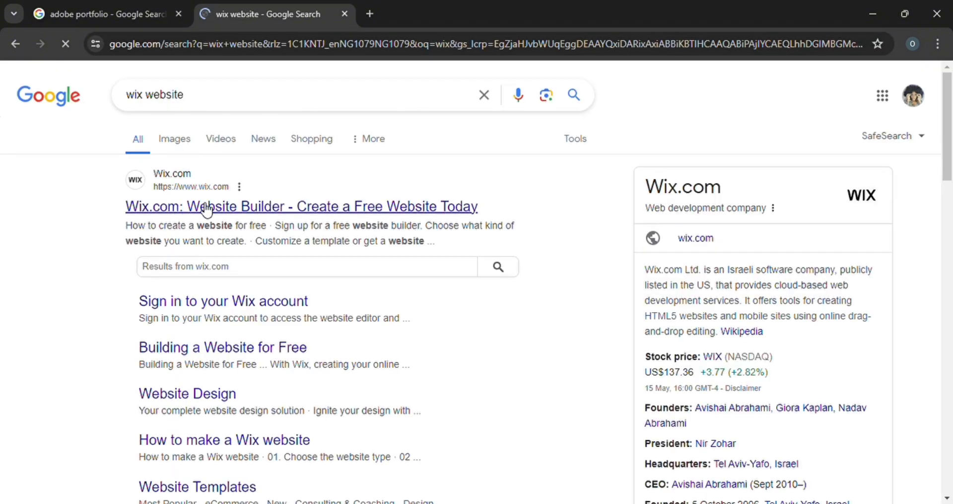
left_click(241, 214)
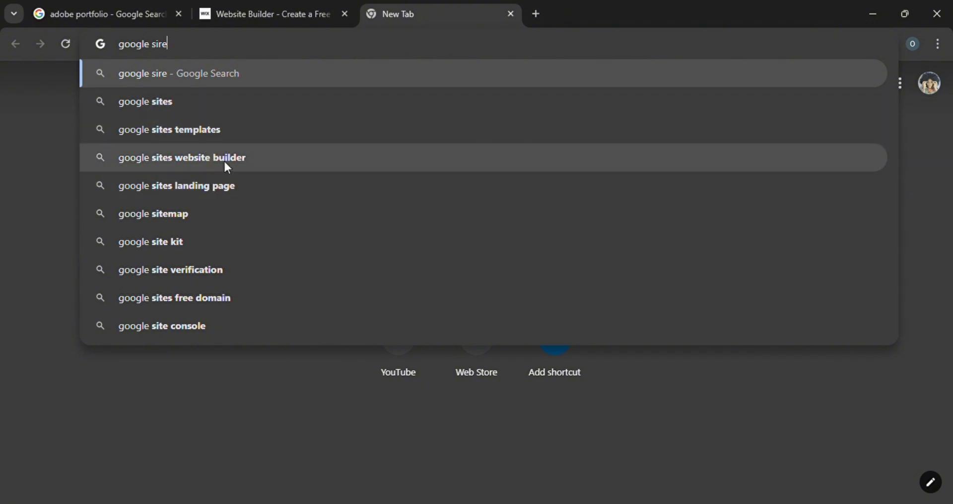
left_click(225, 159)
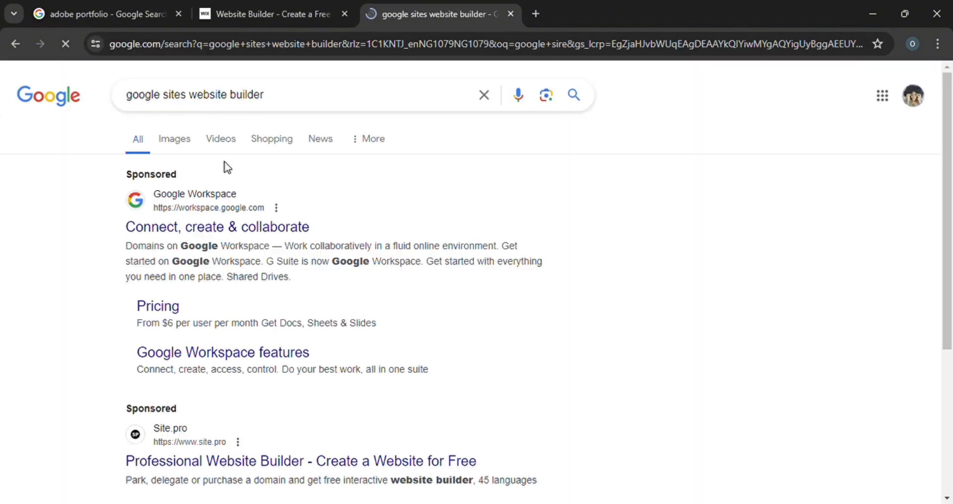
key("ctrl+shift+Tab")
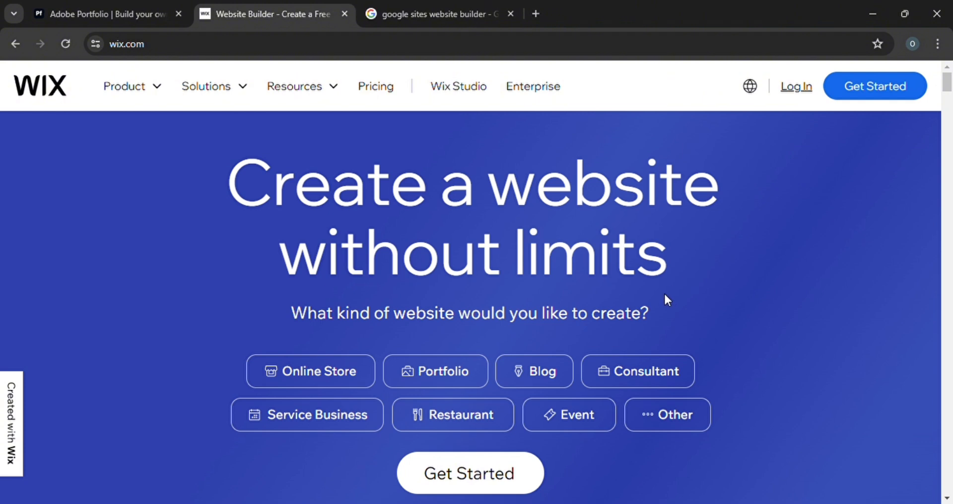
Step: Reload wix.com and log in to Wix with a Google account
key("F5")
left_click(832, 80)
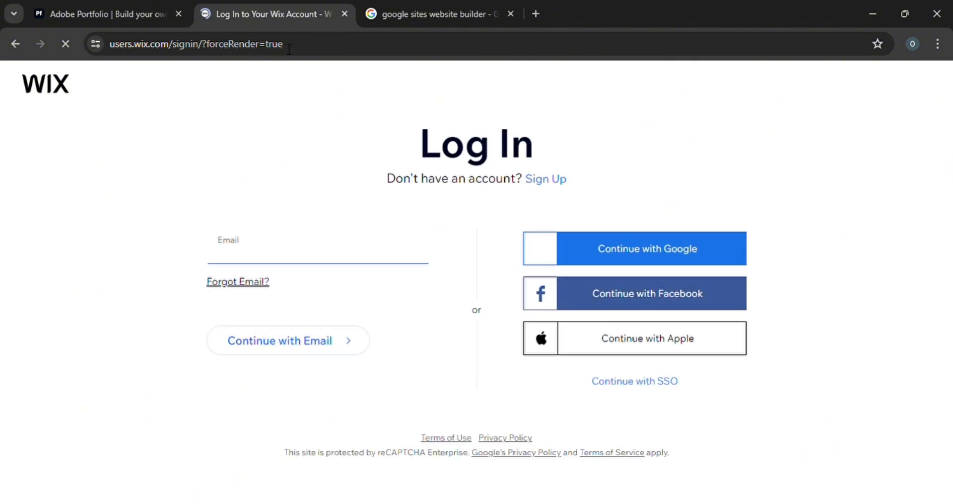
left_click(652, 252)
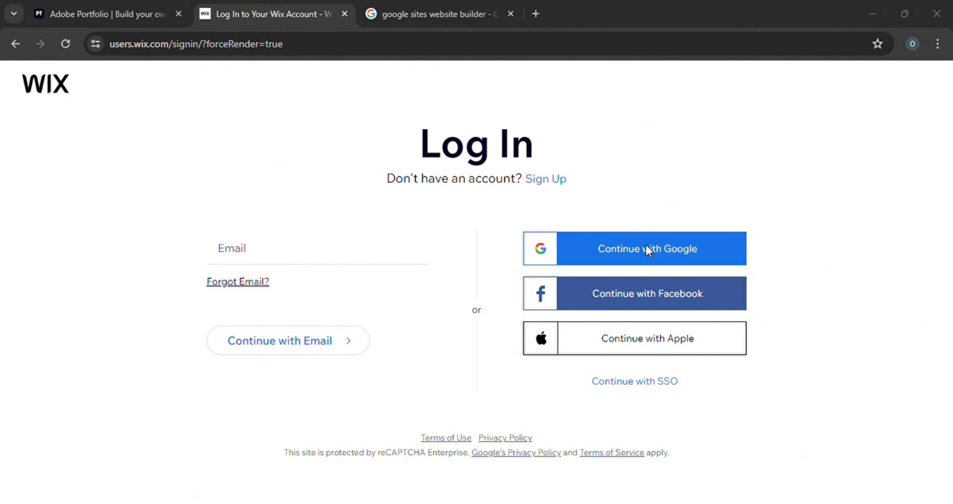
left_click(646, 245)
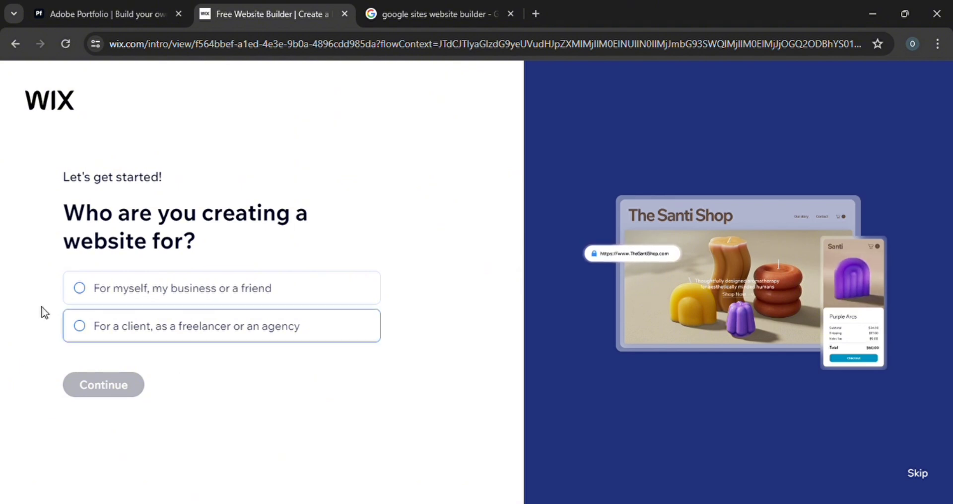
Step: Mark the website as 'For myself, my business or a friend' and continue
left_click(88, 290)
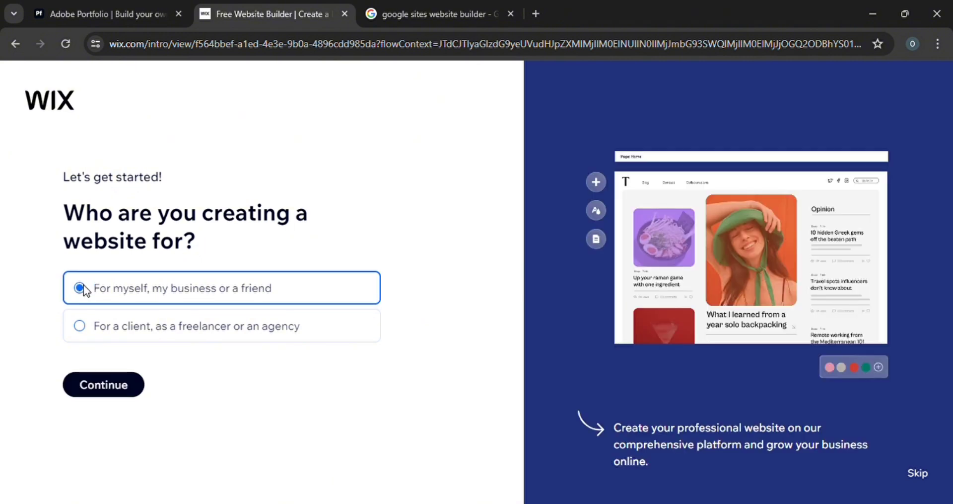
left_click(143, 393)
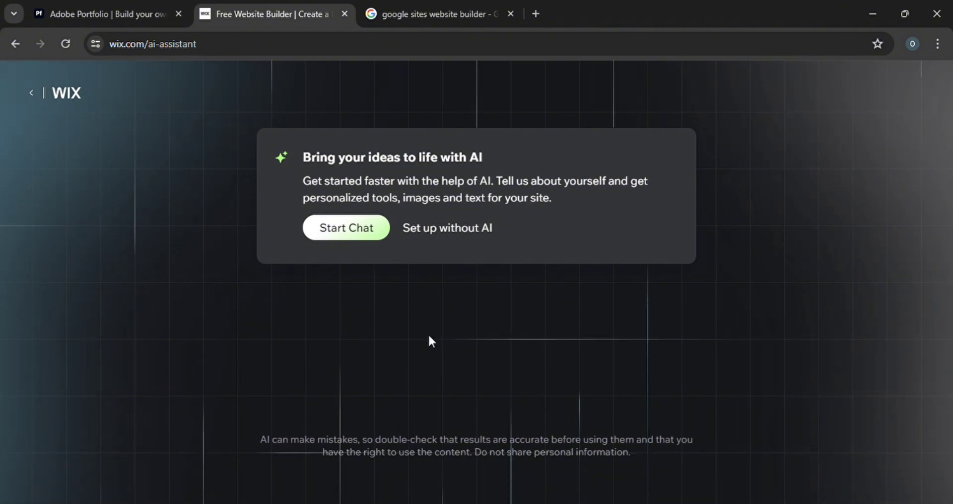
Step: Start the Wix AI setup chat and give 'Gabby Global Consult' as the site name
left_click(359, 231)
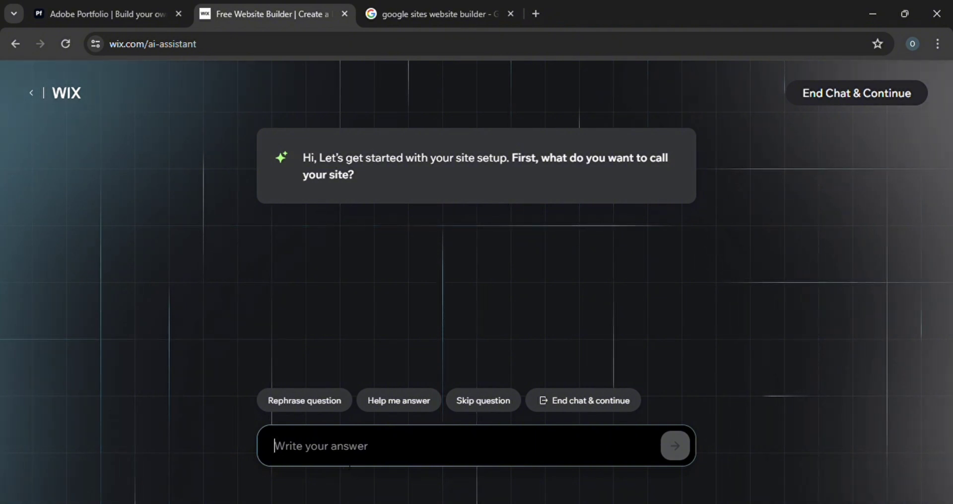
type("A Career Coaching and Coonusti")
key("BackSpace")
key("BackSpace")
key("BackSpace")
key("BackSpace")
key("BackSpace")
key("BackSpace")
key("BackSpace")
key("BackSpace")
key("BackSpace")
key("BackSpace")
key("BackSpace")
key("BackSpace")
type("Gabby Global Consult")
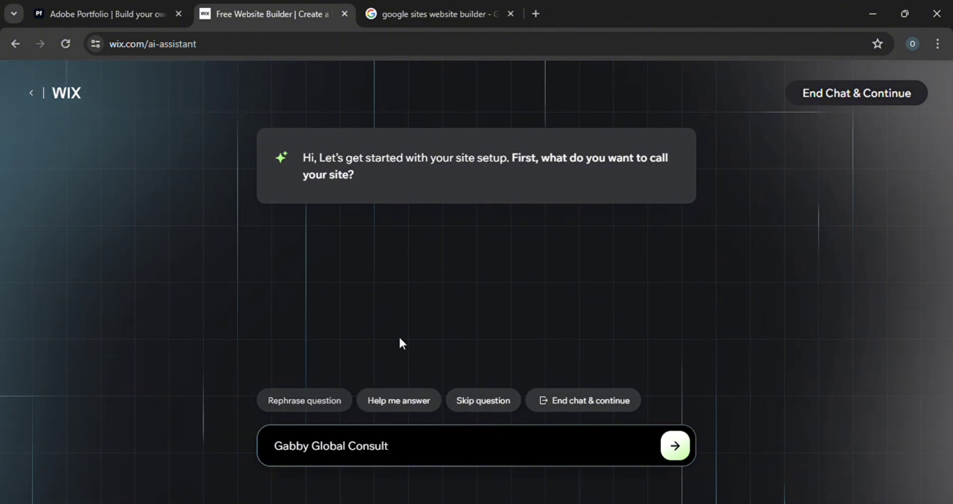
left_click(333, 400)
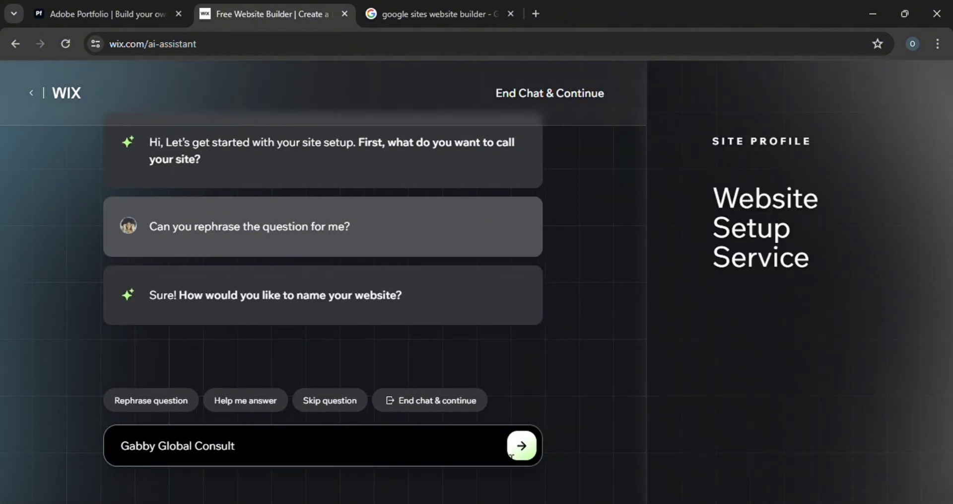
left_click(528, 445)
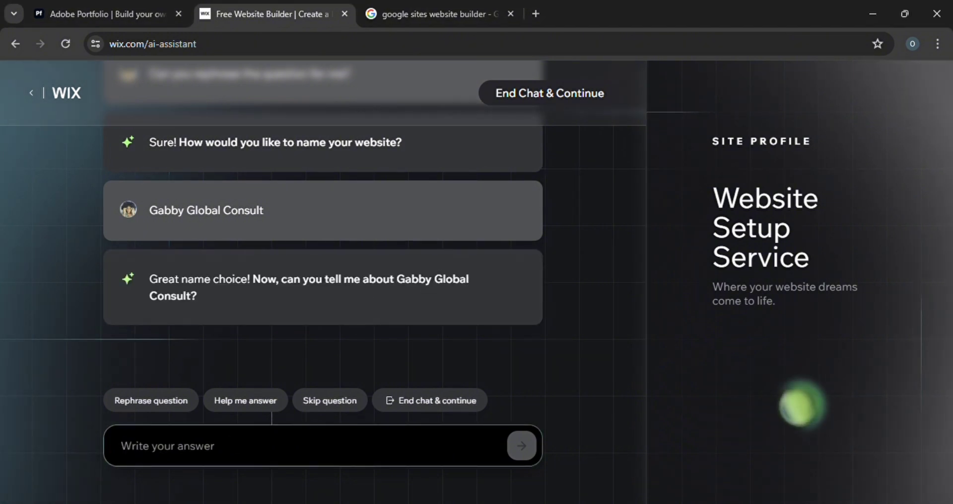
Step: Describe the services: career coaching, digital marketing, CV/resume writing, business consulting and travels
type("Aa canre")
key("BackSpace")
key("BackSpace")
key("BackSpace")
key("BackSpace")
key("BackSpace")
key("BackSpace")
type("Offers Career coaci")
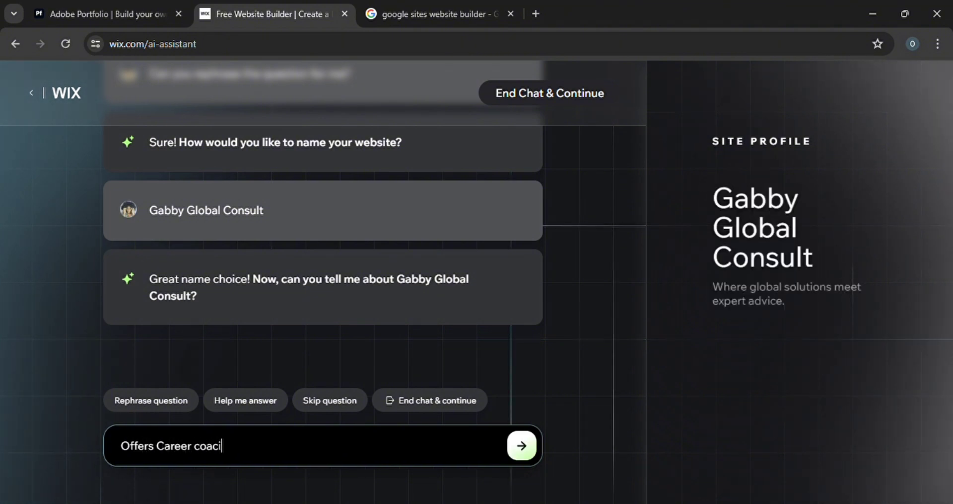
type("hing")
key("BackSpace")
key("BackSpace")
key("BackSpace")
key("BackSpace")
type("ching")
key("BackSpace")
key("BackSpace")
key("BackSpace")
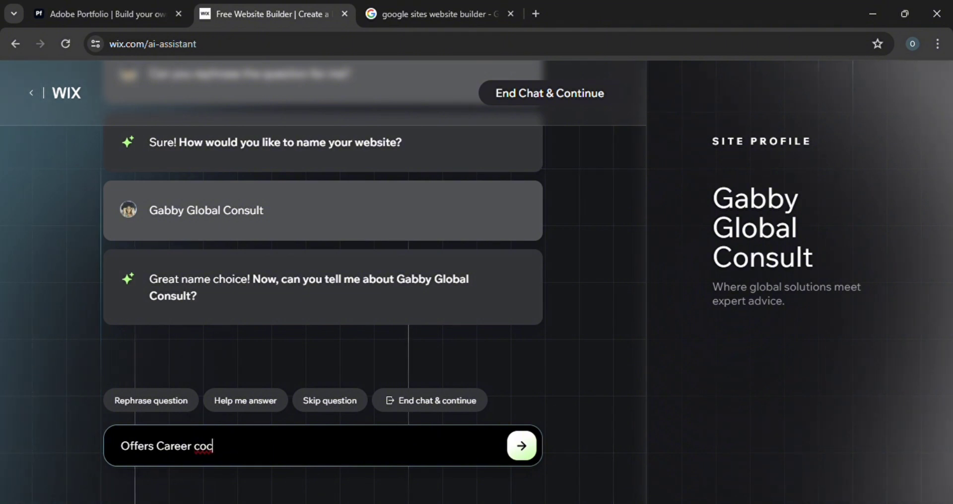
key("BackSpace")
type("aching, Busiess")
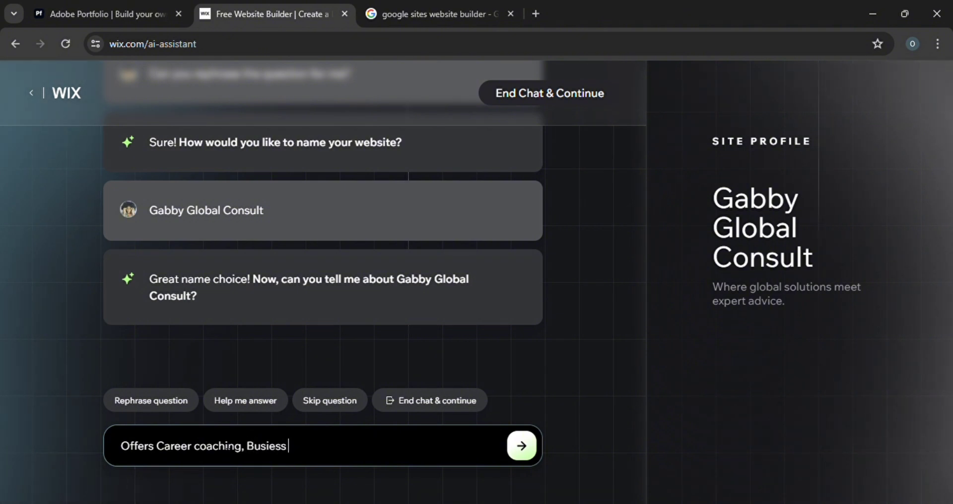
type(" ideas")
key("BackSpace")
key("BackSpace")
key("BackSpace")
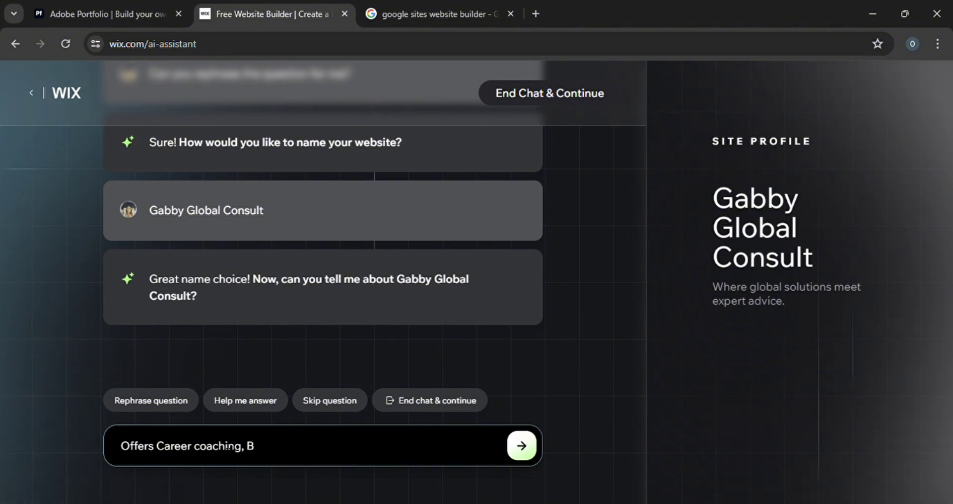
type("gital Marketing, CV/Res")
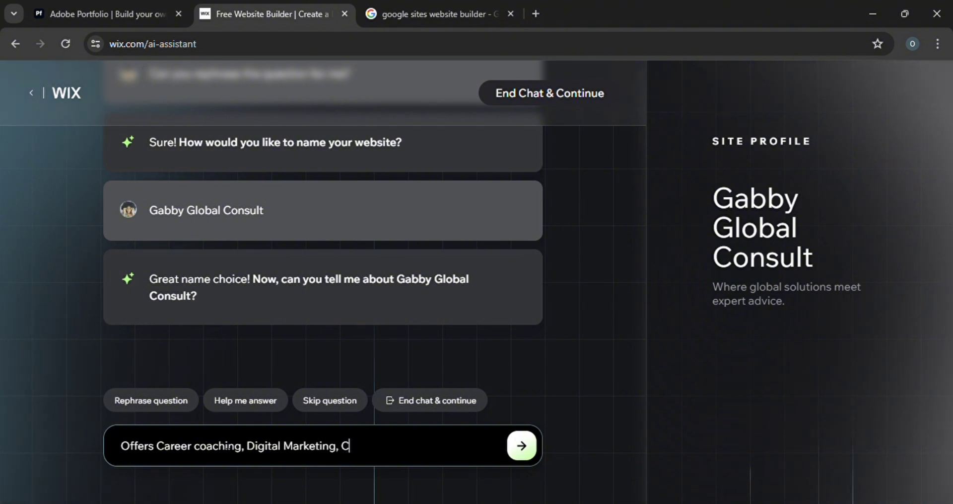
type("ume Writ")
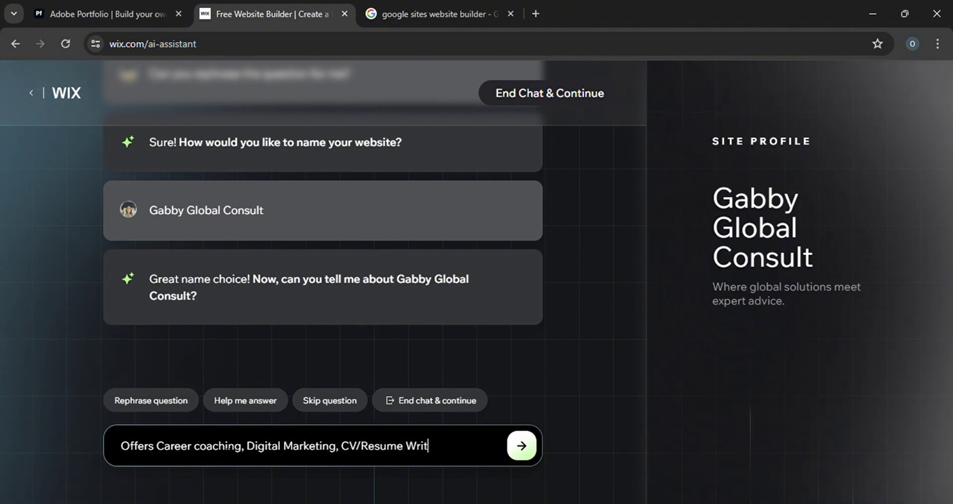
type("ing, Business Consutling, an")
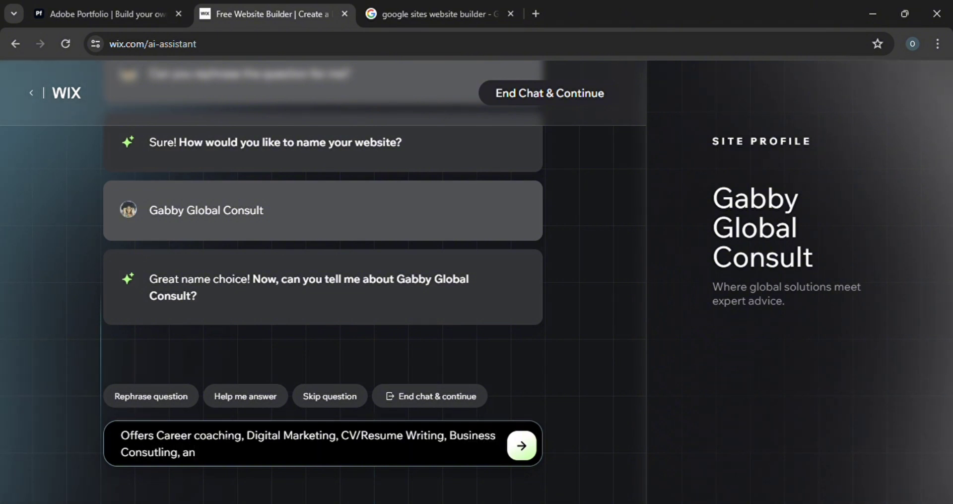
key("BackSpace")
key("BackSpace")
key("BackSpace")
type("lting and travels")
left_click(528, 441)
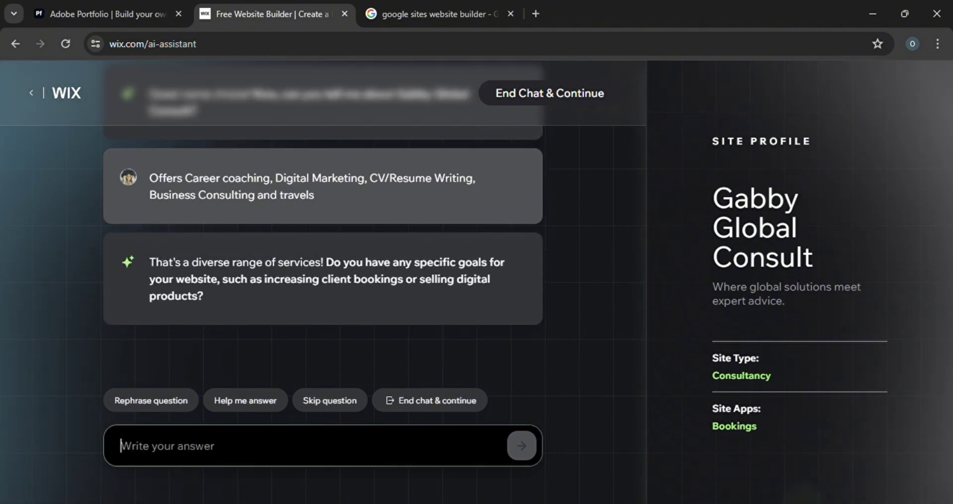
Step: Give goals of client bookings, writing services and digital products, plus the business's passion-driven history
type("Increasing clie")
type("nts boo")
type("kings")
type(", offering wri")
type("ting services an")
type("d selling digital produ")
type("cts")
left_click(529, 454)
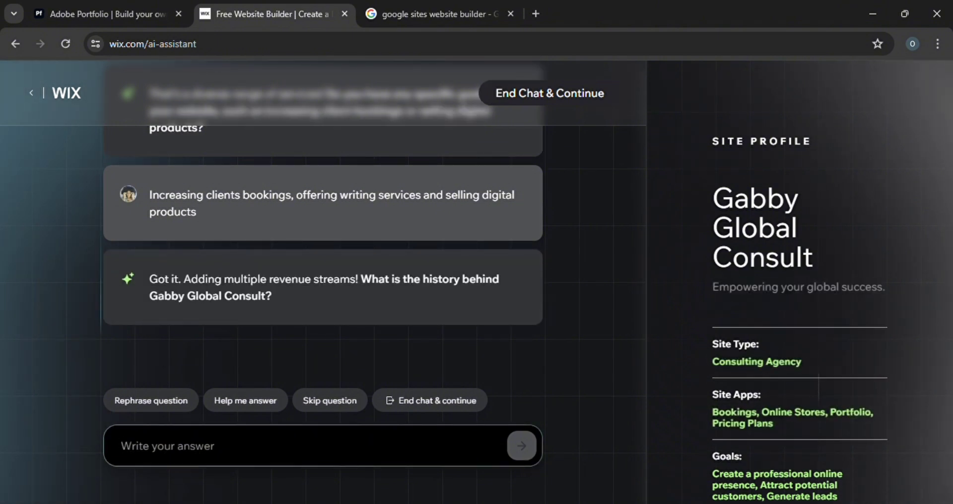
type("This comes out of a passion to help people")
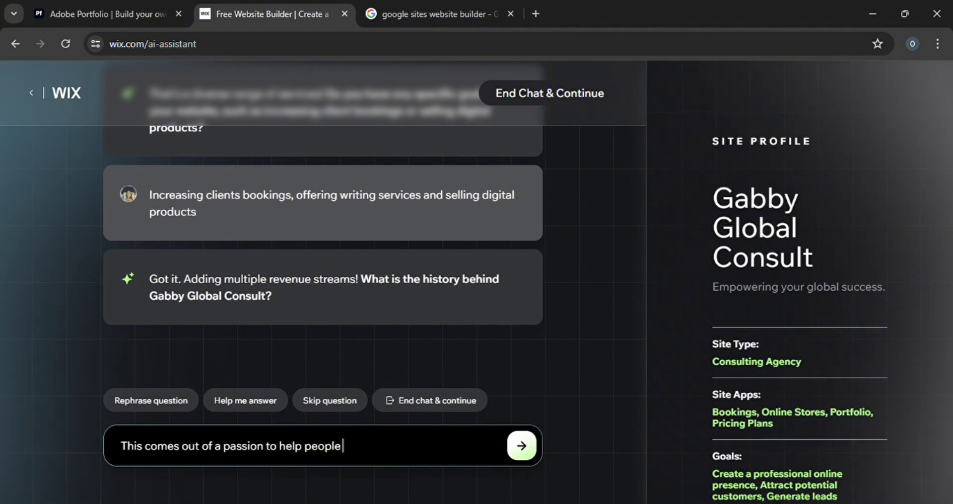
type(" grow in career, busi")
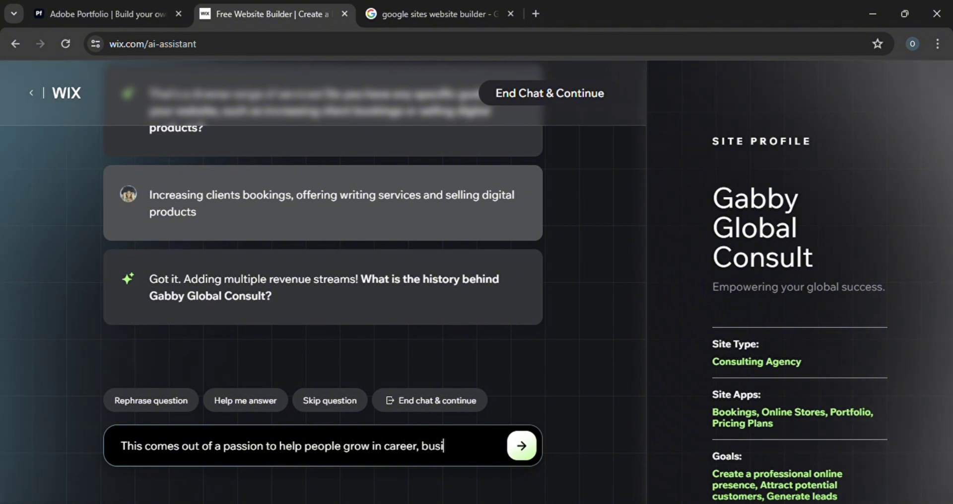
type("ness and ")
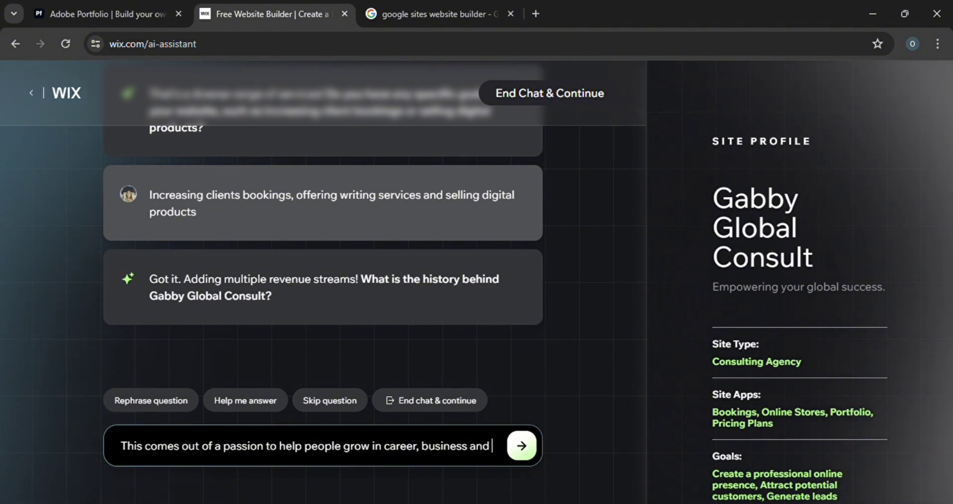
type("starting a new life")
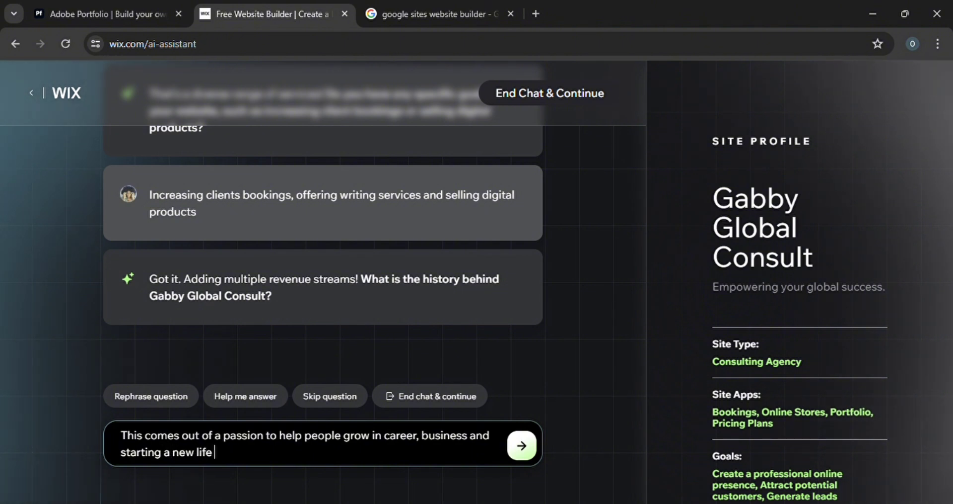
type(" made easy")
left_click(522, 449)
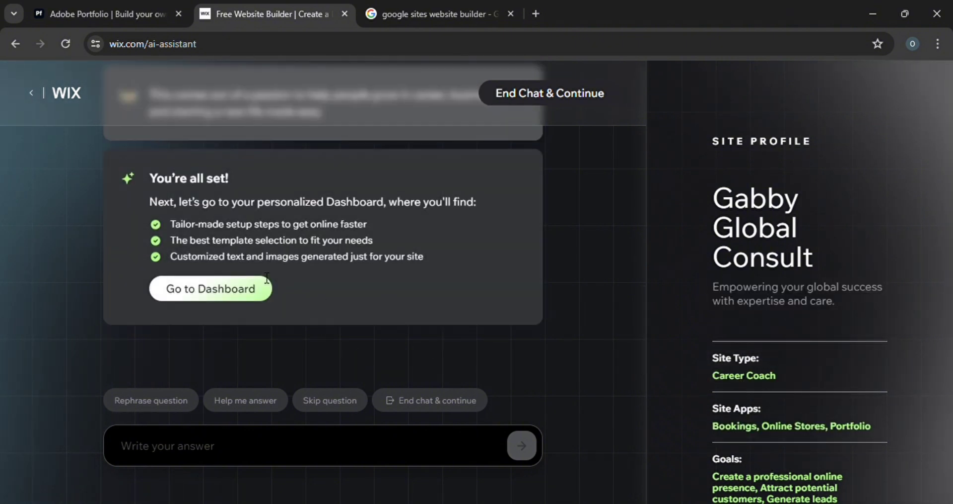
Step: Open the personalized dashboard and check that gabbyglobalconsult.com is available as a custom domain
left_click(226, 287)
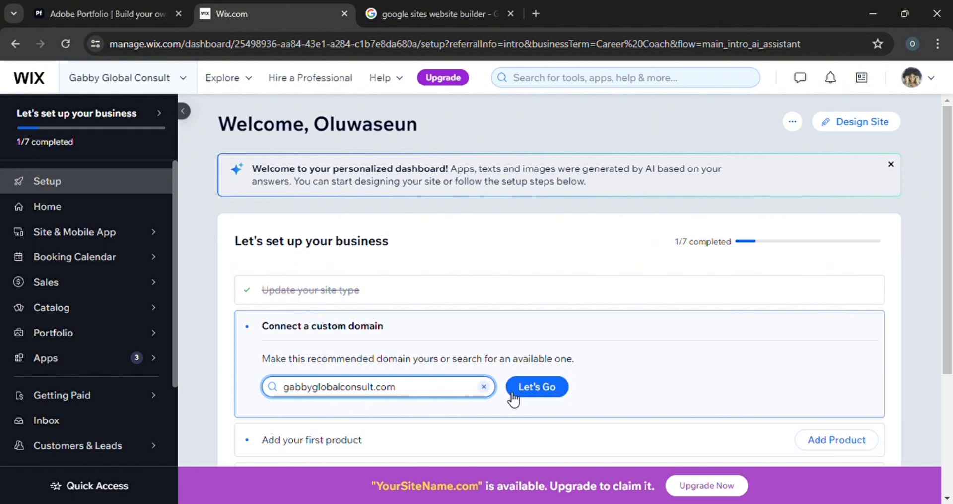
mouse_move(341, 292)
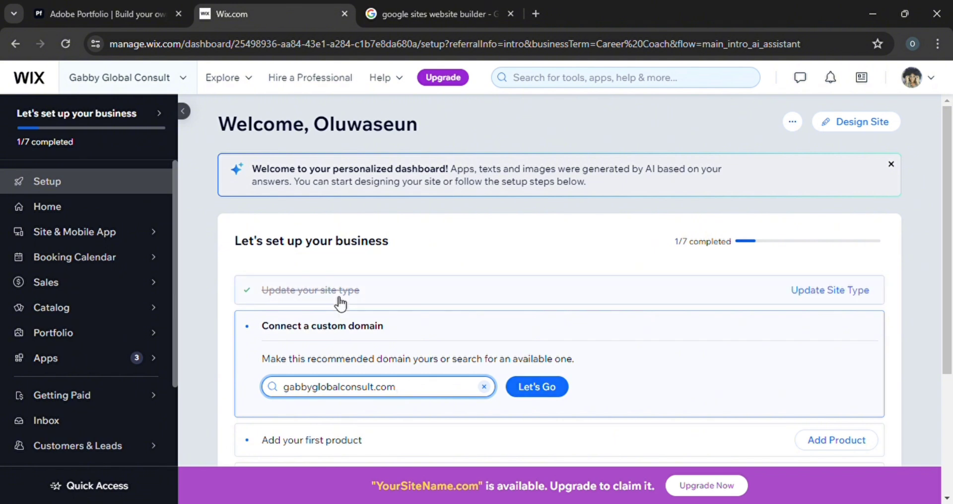
left_click(532, 390)
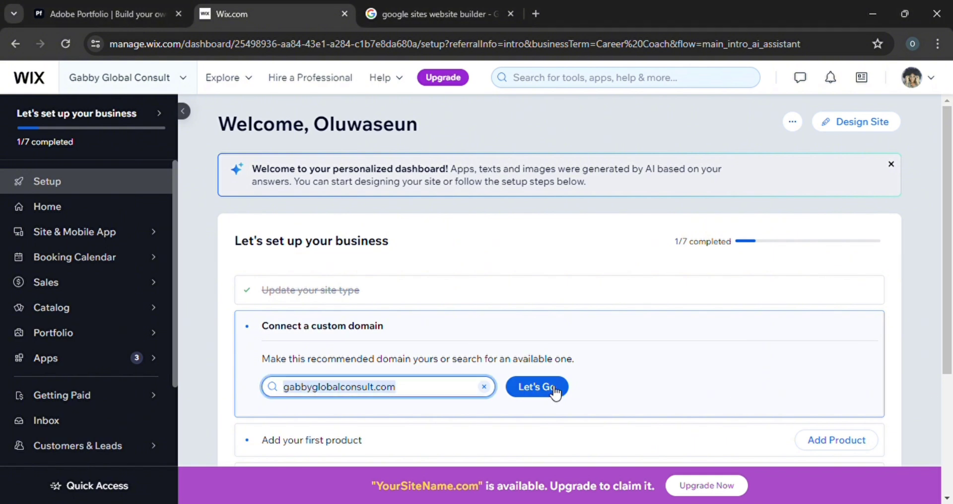
left_click(550, 388)
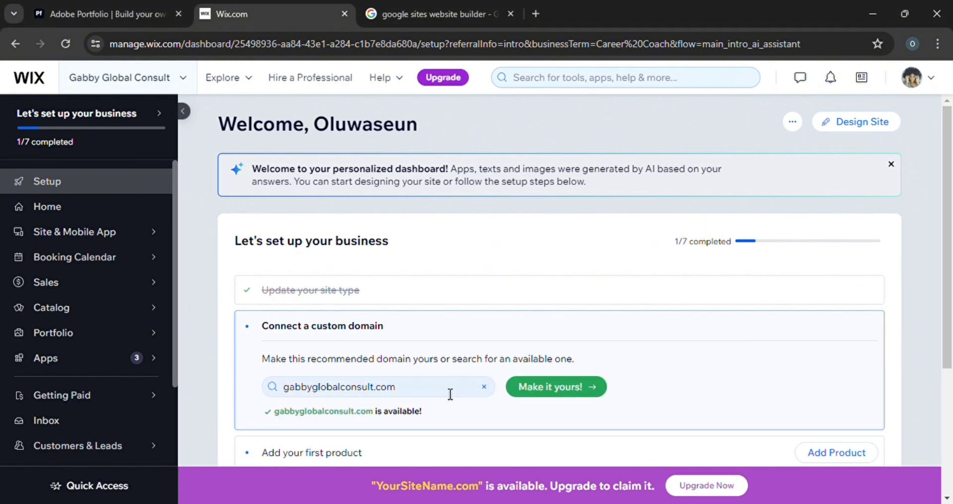
Step: Open the Premium plans for claiming the domain and browse Business Elite, Business, Core and Light
left_click(551, 384)
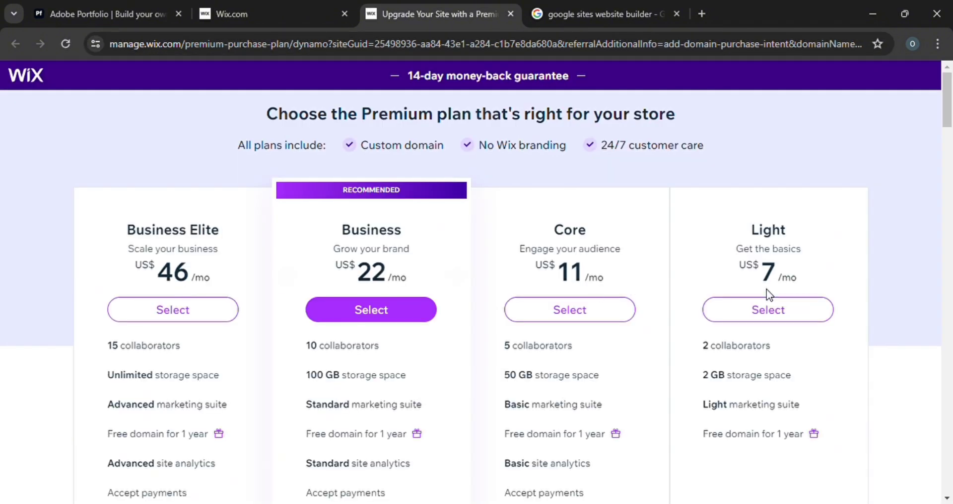
mouse_move(945, 114)
left_mouse_down()
mouse_move(945, 208)
mouse_move(945, 134)
left_mouse_up()
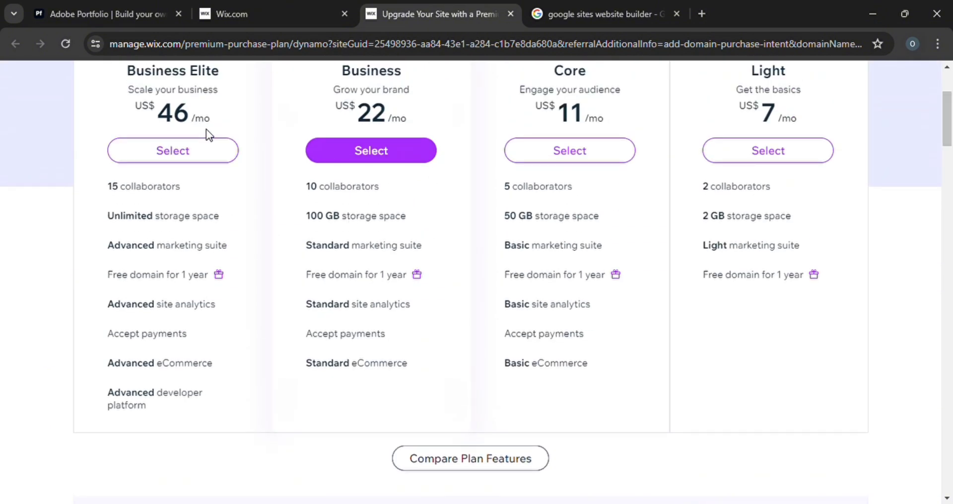
scroll(884, 87, "up", 3)
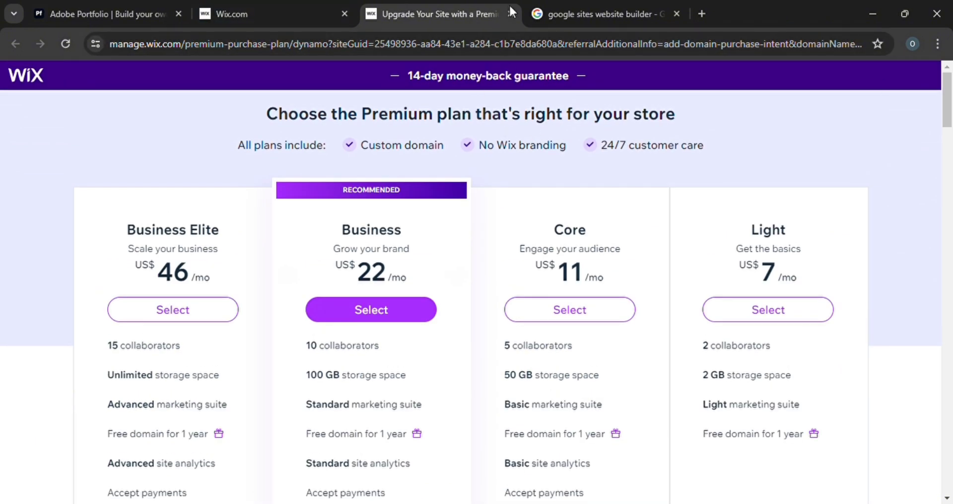
Step: Return to the dashboard, dismiss the domain upgrade offer and scroll the setup list
left_click(231, 7)
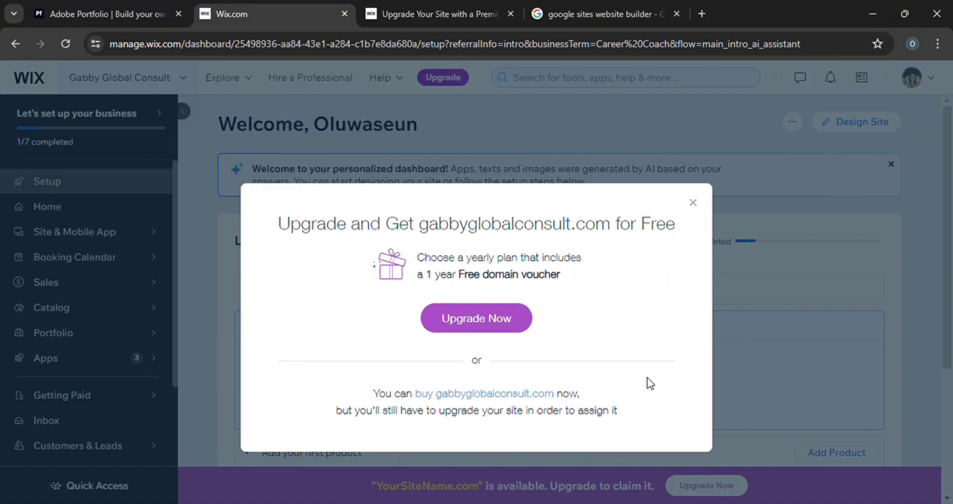
left_click(698, 203)
scroll(720, 380, "down", 3)
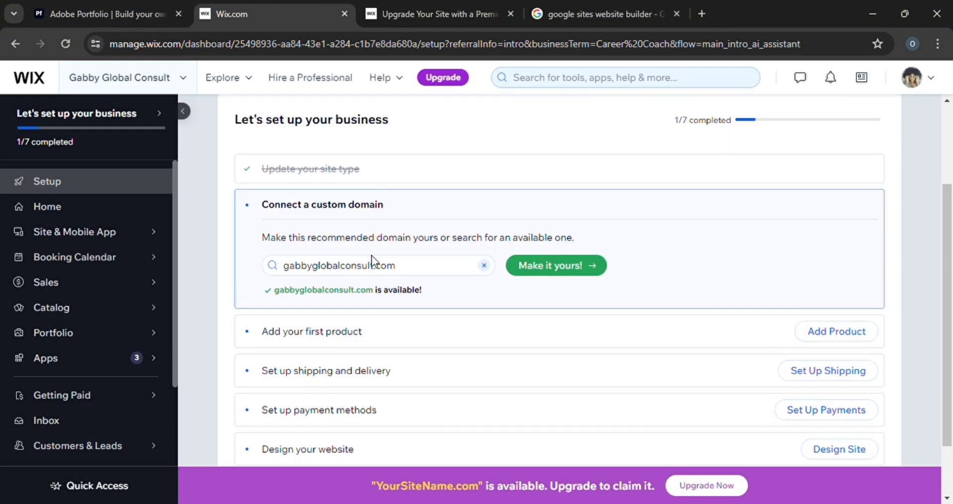
scroll(951, 381, "down", 2)
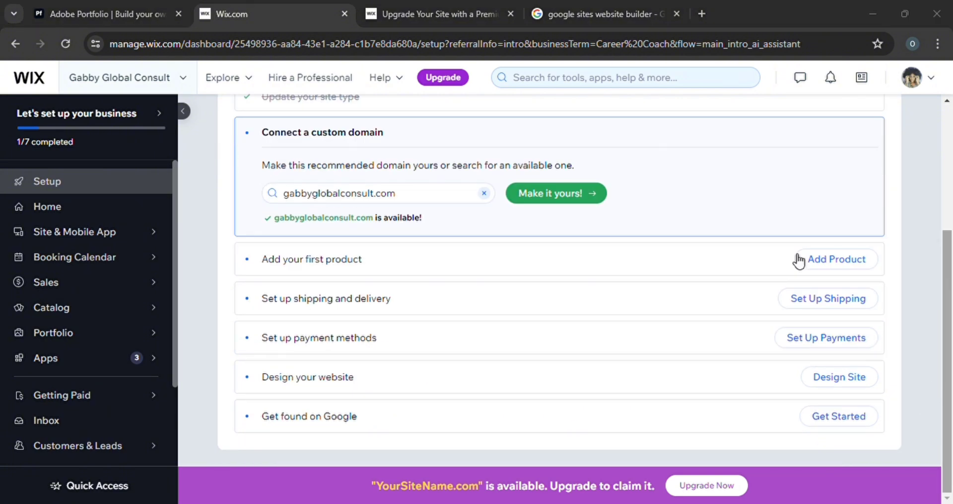
Step: Open the store's Products list and scroll through its 12 sample items
left_click(825, 262)
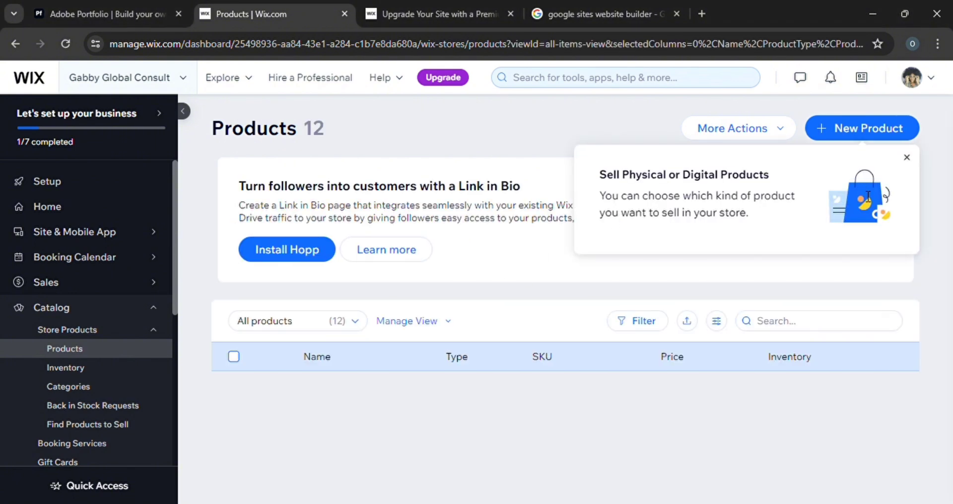
scroll(458, 418, "down", 3)
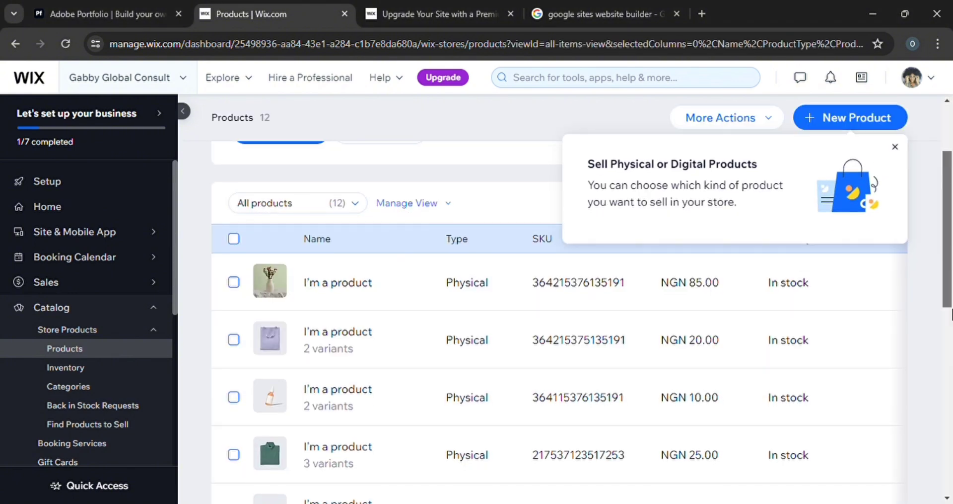
scroll(453, 421, "down", 1)
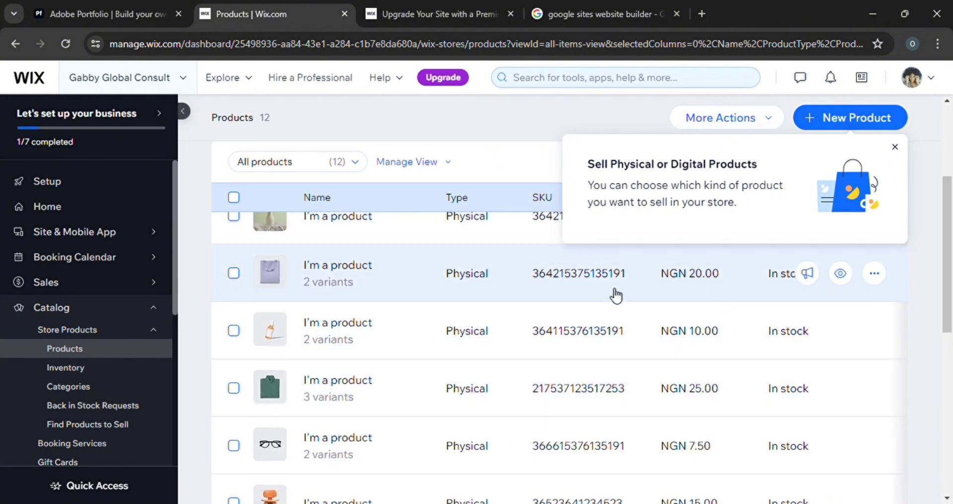
scroll(951, 298, "down", 4)
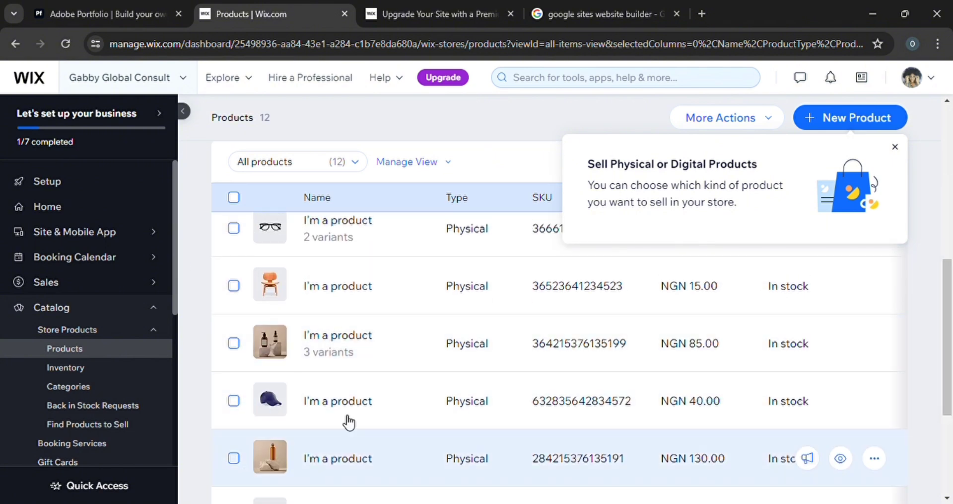
scroll(949, 333, "down", 1)
scroll(950, 333, "down", 3)
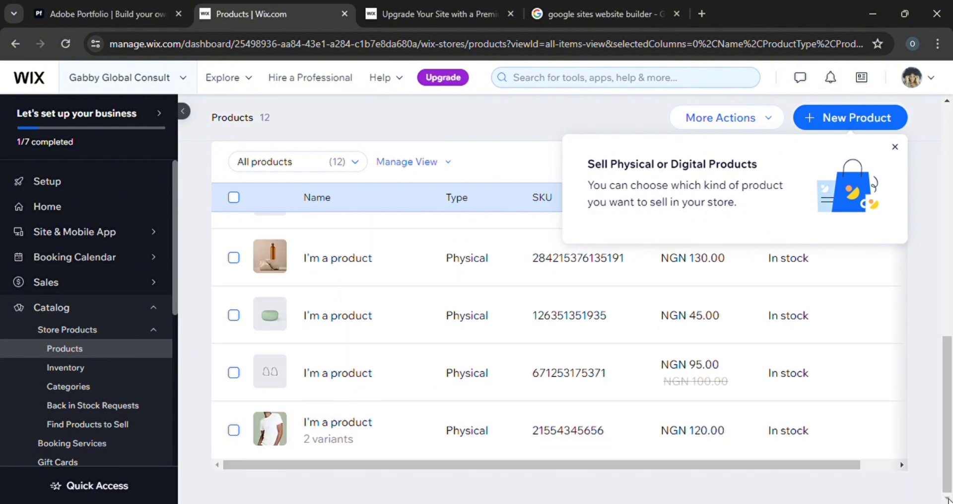
scroll(946, 347, "up", 10)
Step: Search the products for 'ebook' and open the Career Coaching Ebook Bundle's edit page
left_click(895, 147)
left_click(749, 194)
type("eboook")
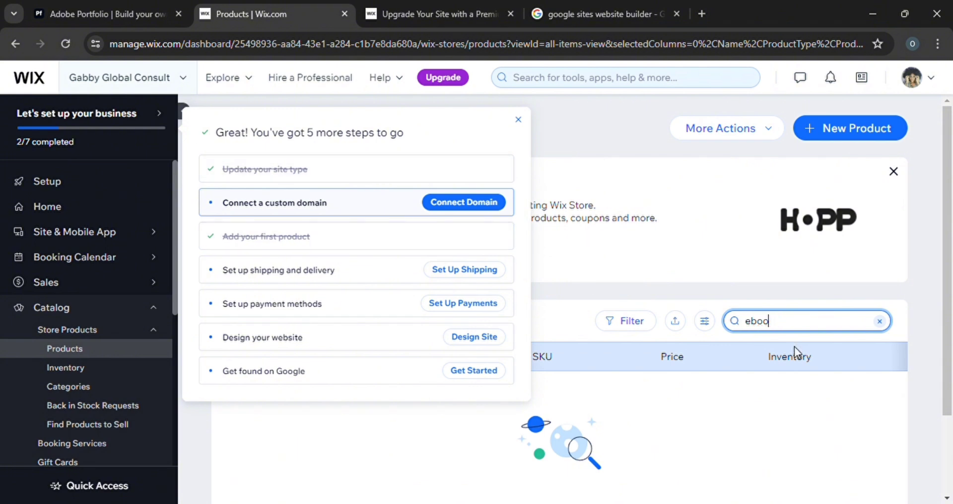
type("k")
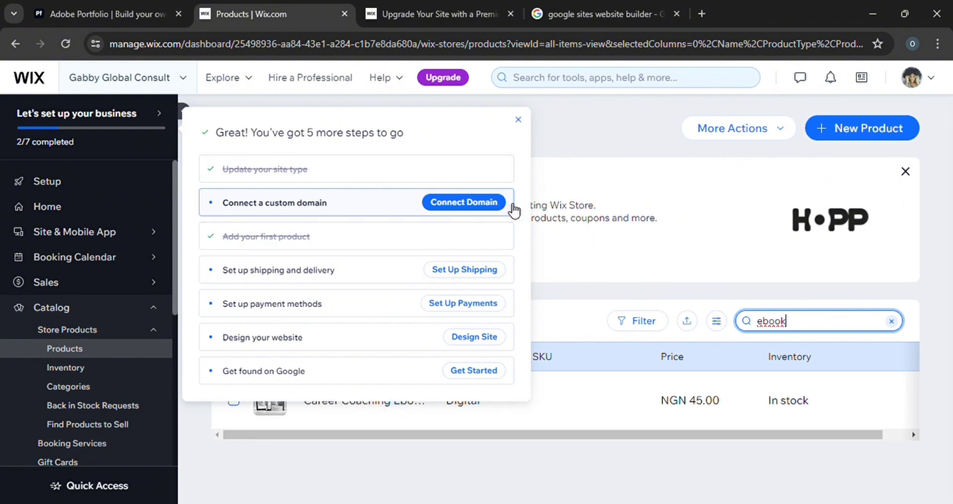
left_click(518, 119)
left_click(234, 400)
left_click(689, 411)
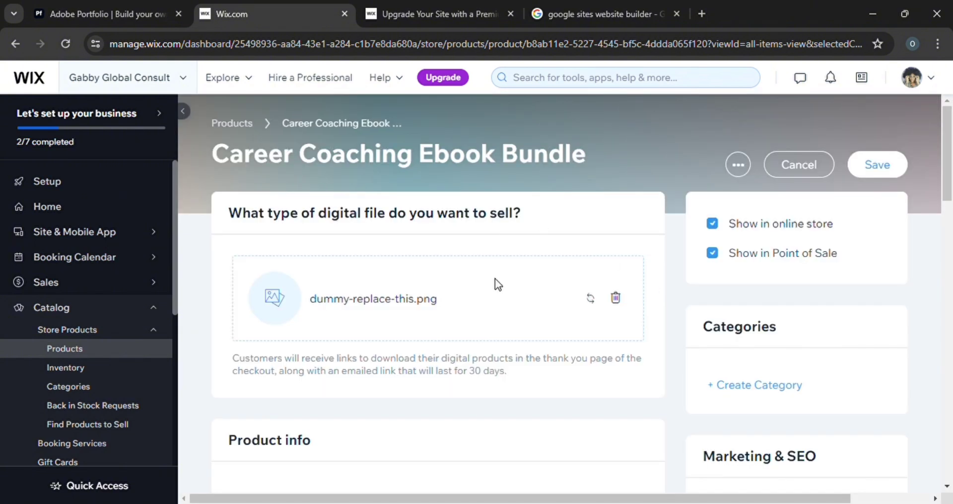
Step: Keep the ebook bundle's tax group at the default rate
scroll(312, 414, "down", 5)
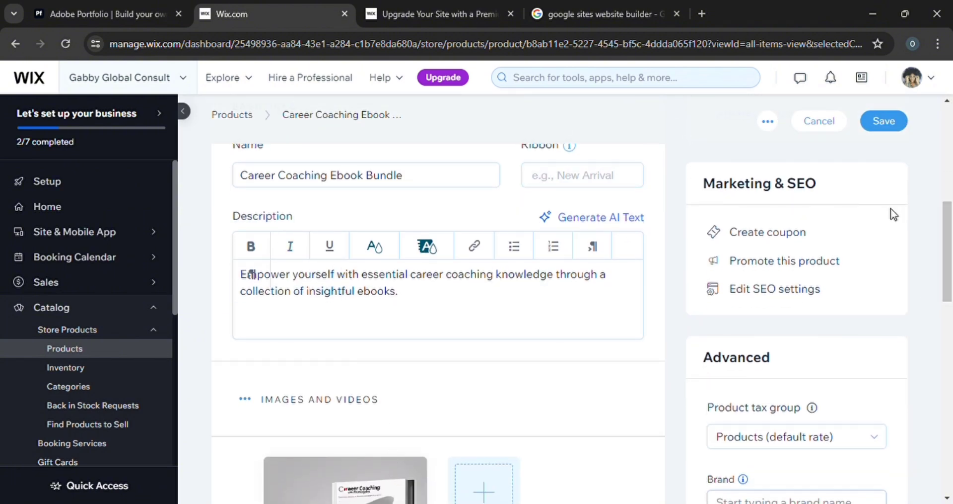
left_click_drag(949, 246, 949, 302)
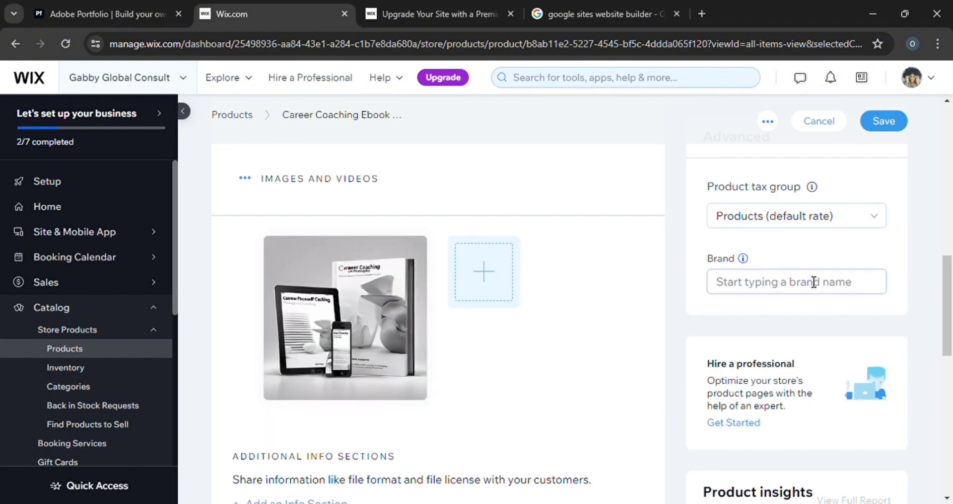
left_click(797, 221)
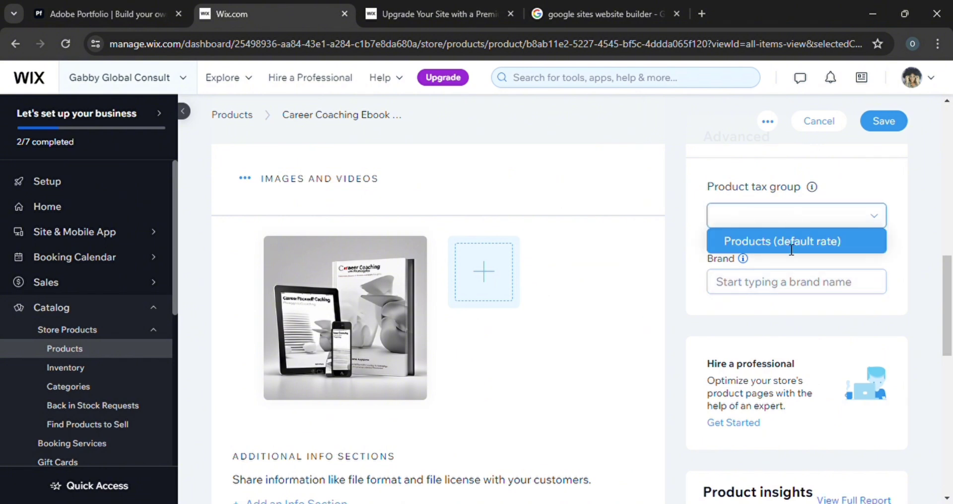
left_click(774, 241)
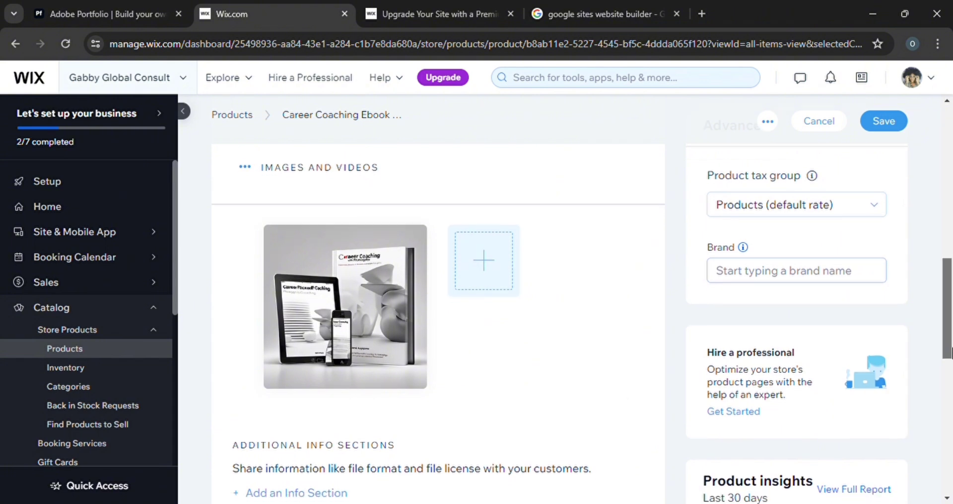
Step: Set the price to ₦30000 with status In stock, and save the product
scroll(946, 308, "down", 1)
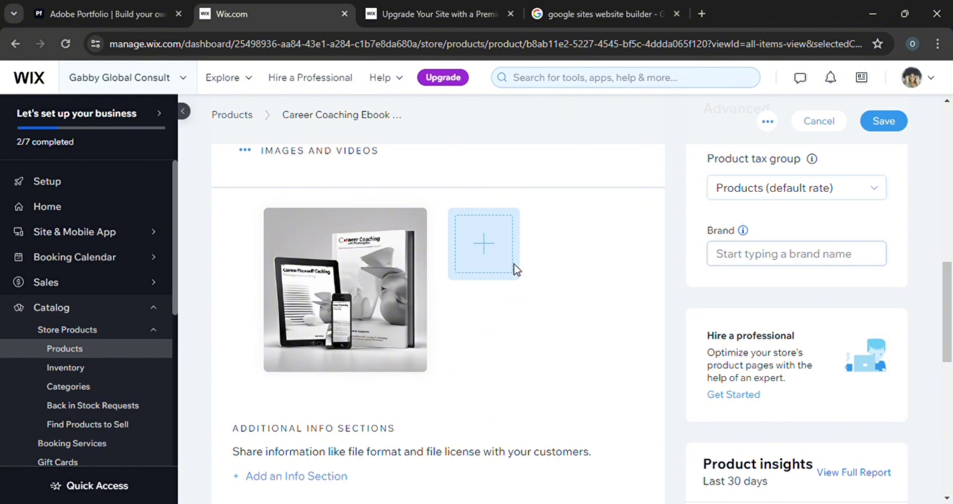
scroll(794, 377, "down", 2)
scroll(791, 410, "down", 4)
left_click(281, 314)
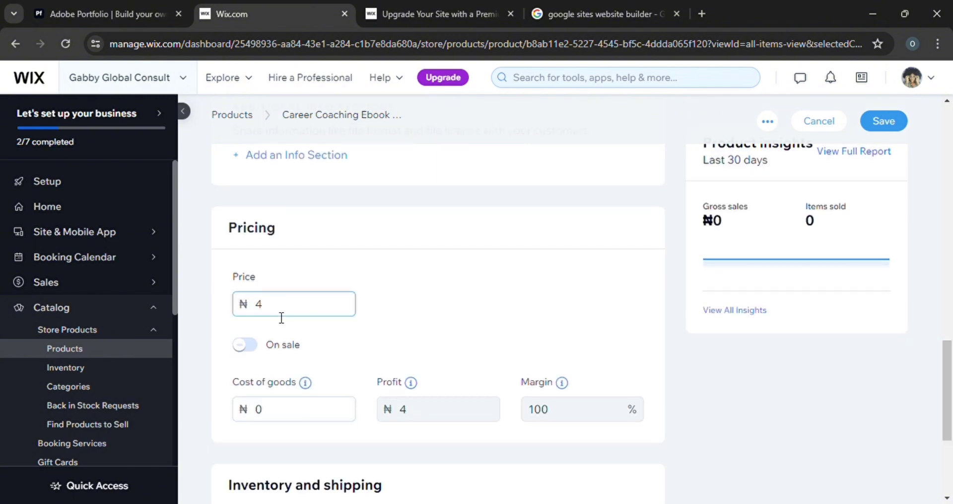
key("BackSpace")
type("30000")
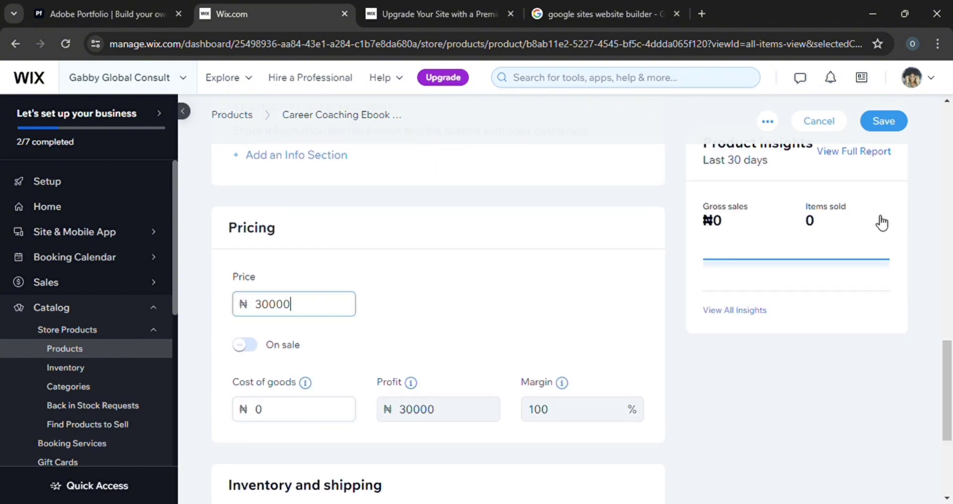
scroll(882, 223, "down", 4)
left_click(287, 393)
left_click_drag(340, 323, 257, 318)
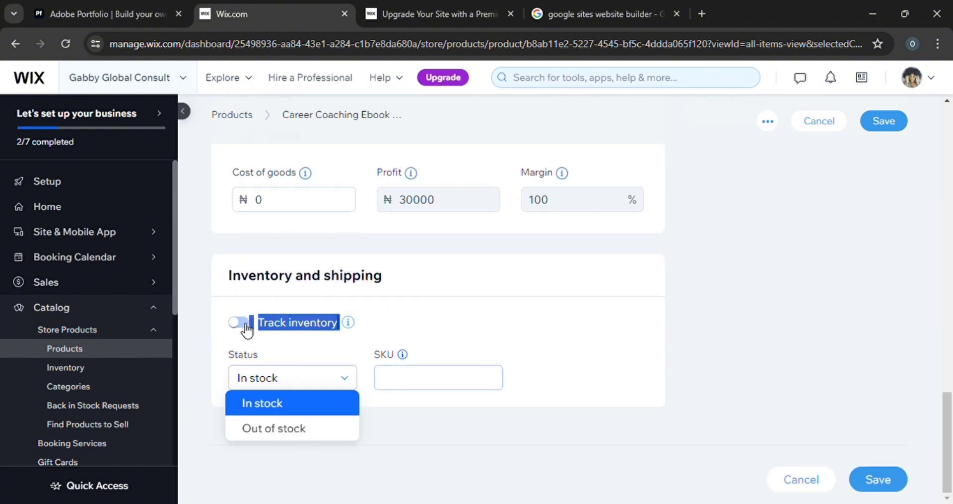
left_click(886, 481)
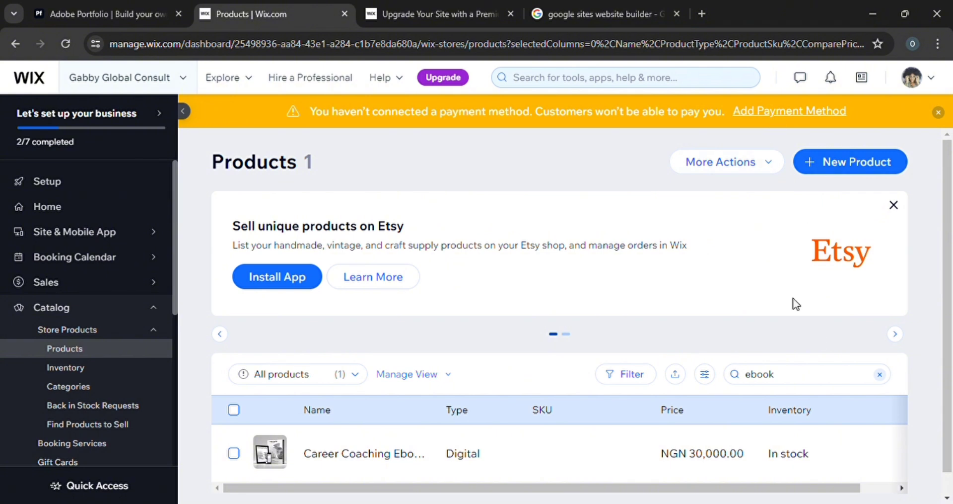
Step: Confirm Nigeria as the payment business location, then return to the dashboard home
left_click(793, 114)
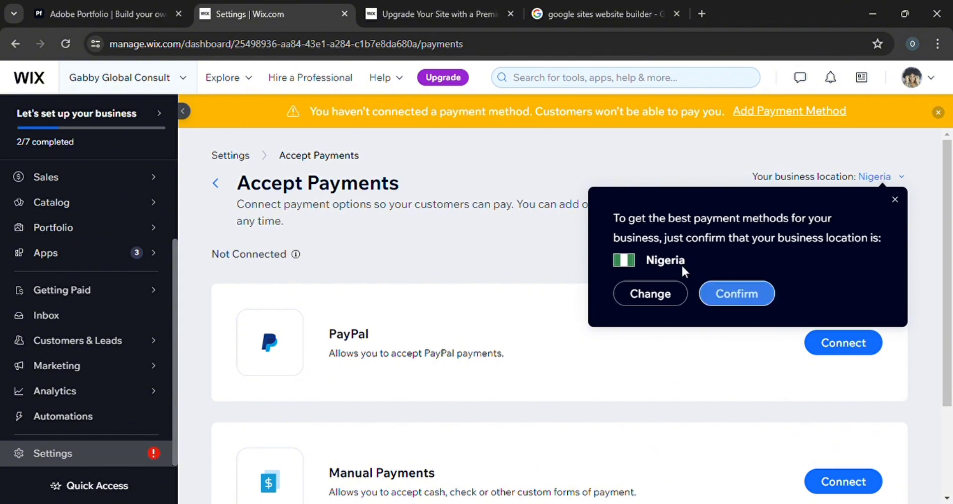
scroll(951, 298, "down", 1)
scroll(951, 298, "down", 2)
left_click(733, 266)
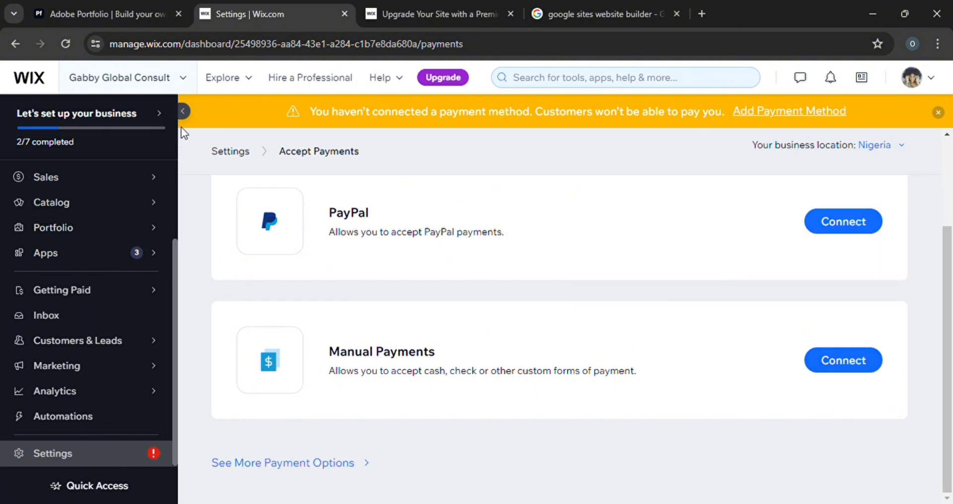
scroll(951, 214, "up", 3)
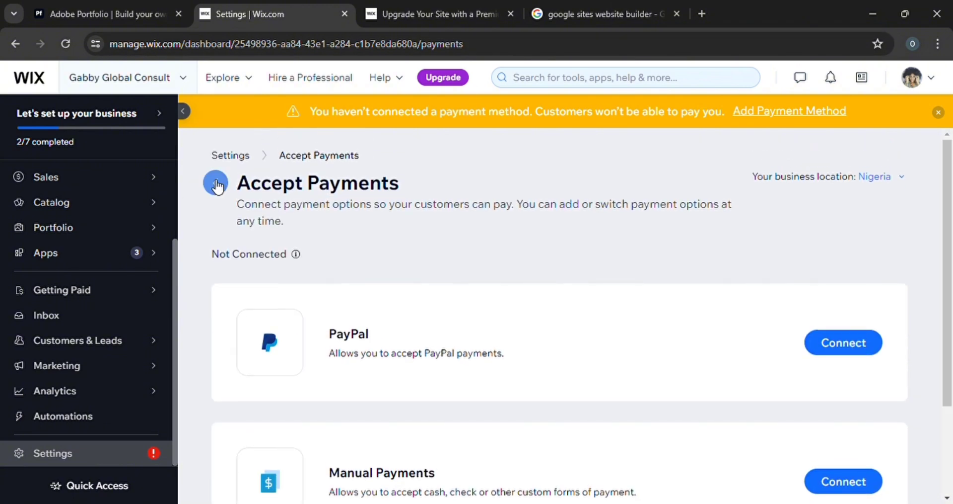
left_click(187, 113)
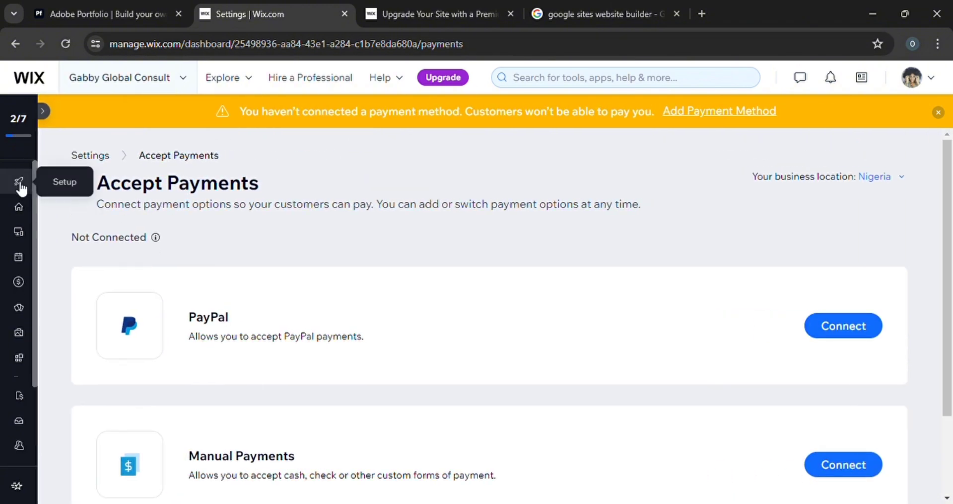
left_click(20, 208)
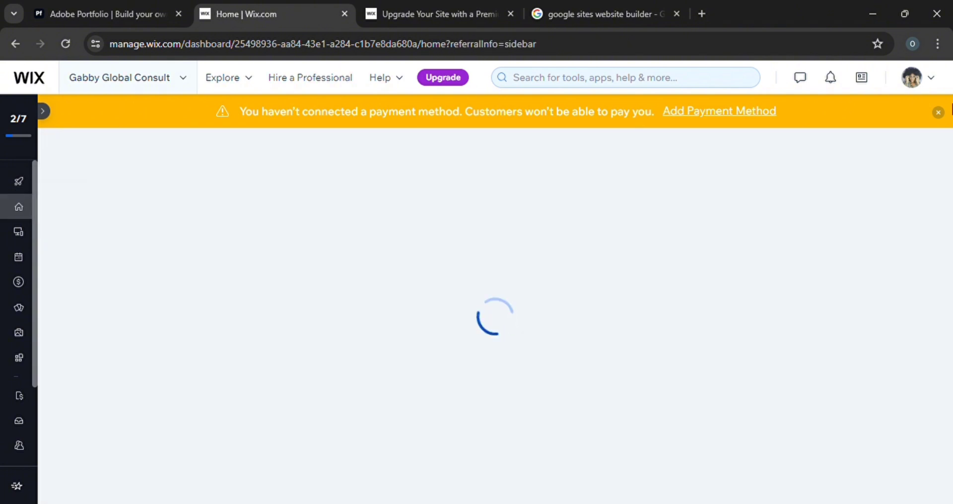
Step: Dismiss the payment warning, check the site switcher, and open the portfolio Projects page
left_click(943, 117)
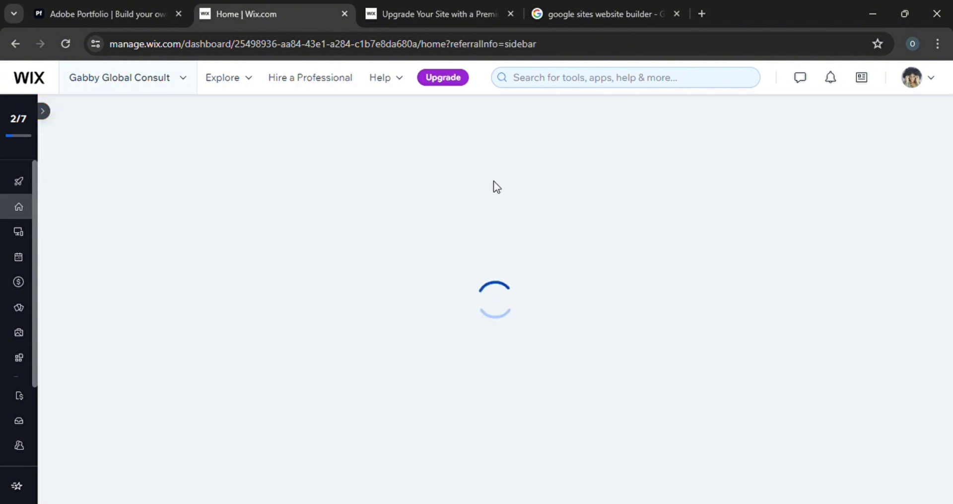
left_click(138, 82)
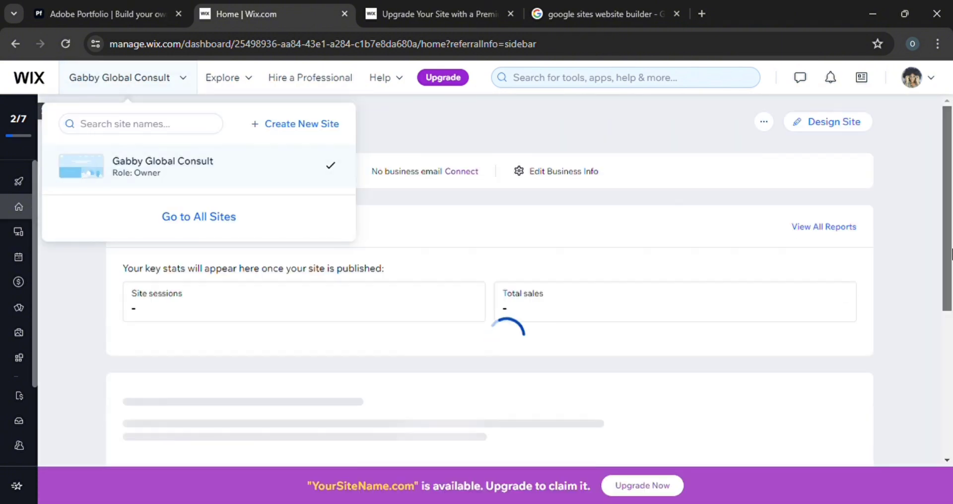
left_click(522, 194)
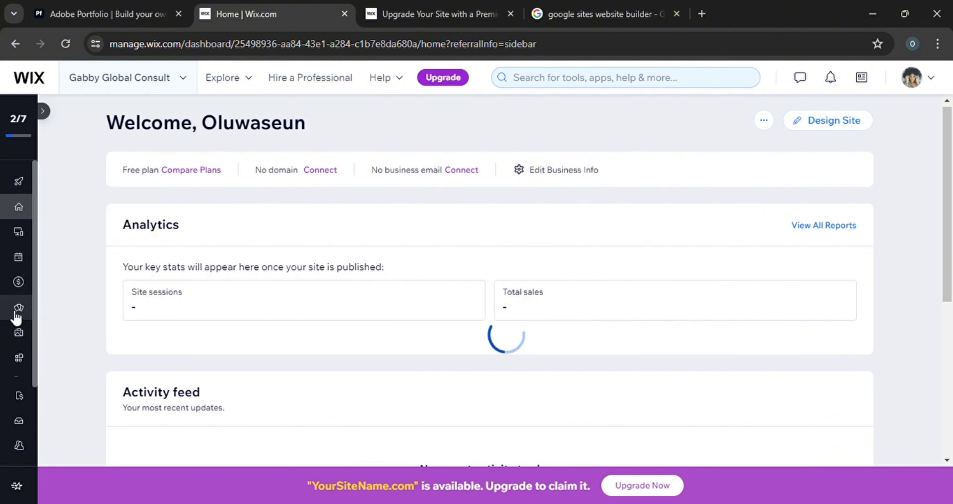
mouse_move(19, 356)
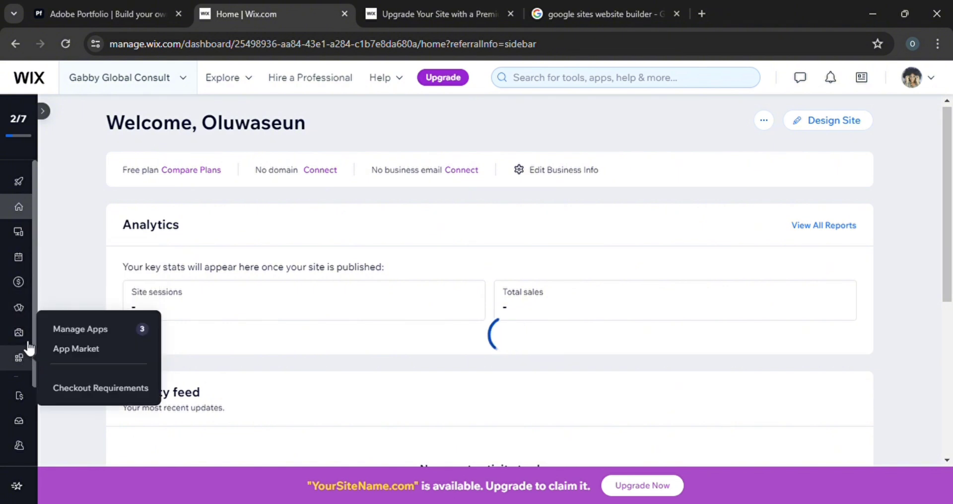
mouse_move(19, 332)
left_click(62, 314)
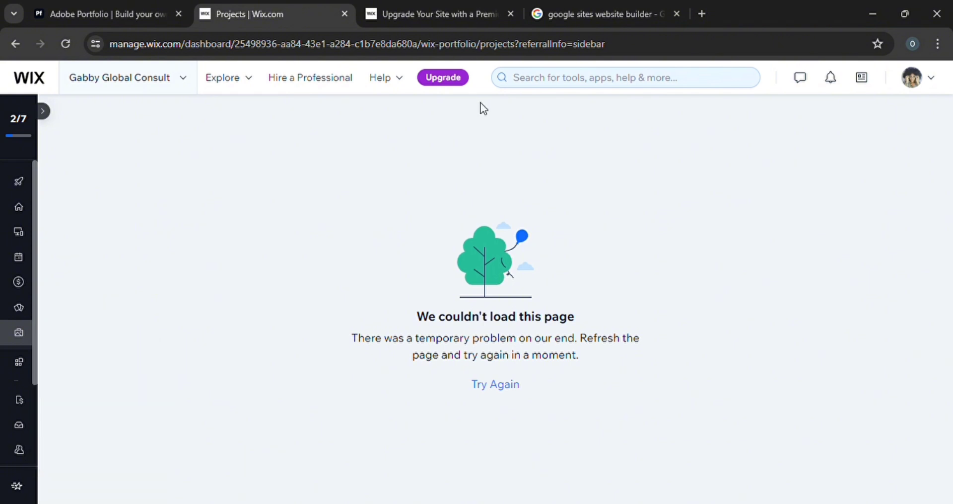
Step: Retry the Projects page, choose a work type, and set up the portfolio without AI
left_click(500, 384)
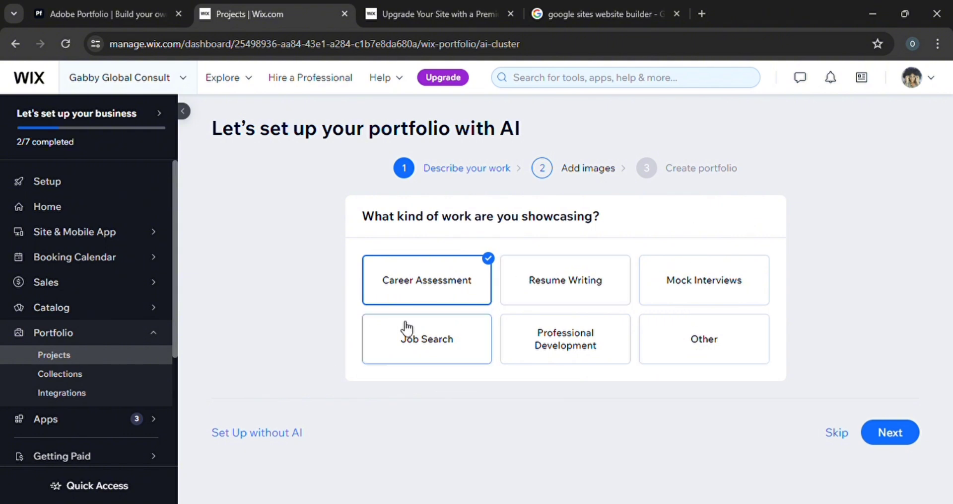
left_click(558, 290)
left_click(299, 435)
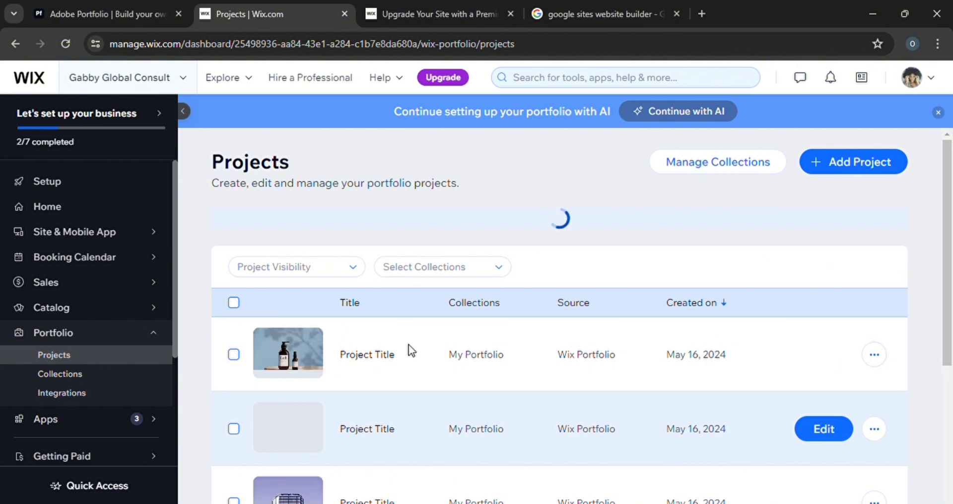
scroll(371, 307, "down", 2)
Step: Open the first portfolio project and retitle it 'Resume Revamp'
left_click(367, 298)
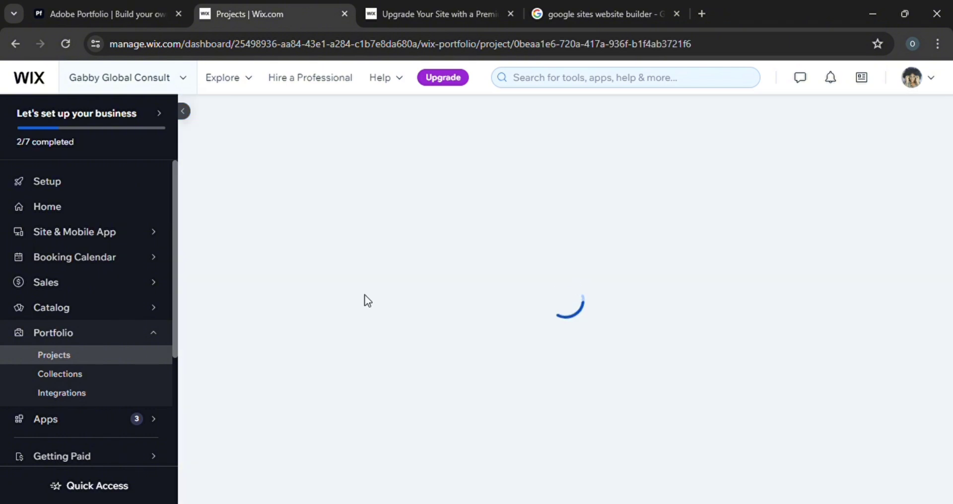
key("BackSpace")
type("Resume Revamp")
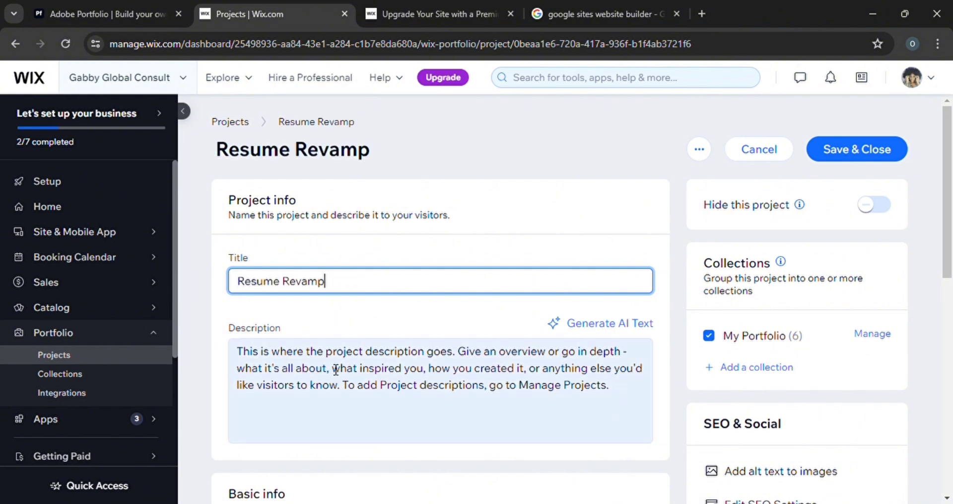
left_click(540, 383)
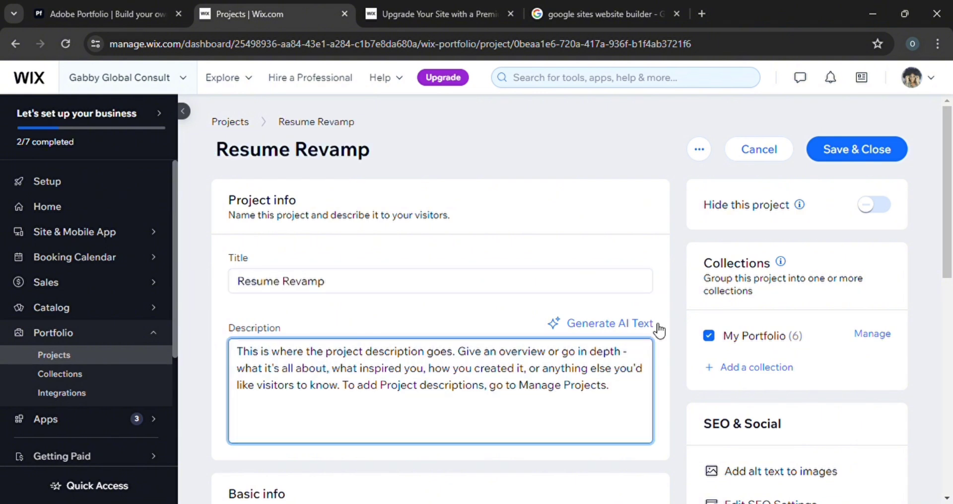
Step: Scroll down to SEO & Social and bring up the alt-text editor for the project images
scroll(951, 204, "down", 7)
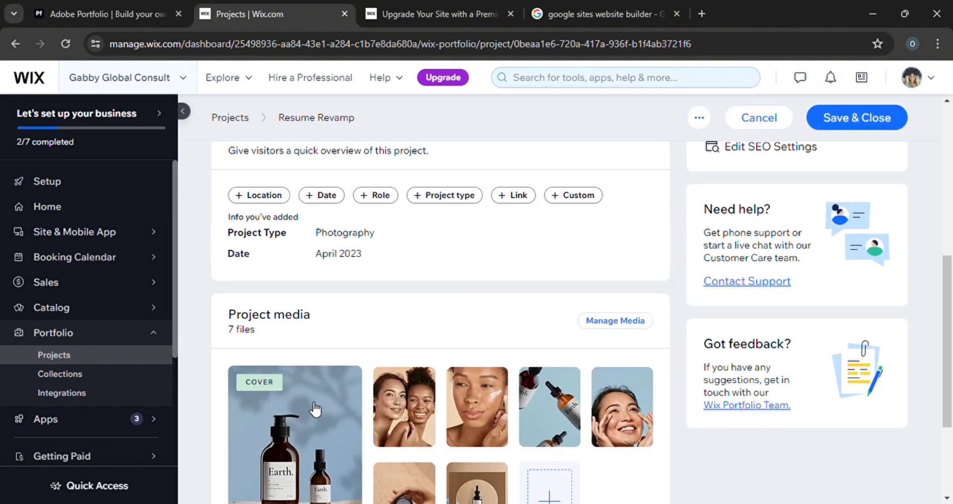
left_click_drag(946, 302, 939, 436)
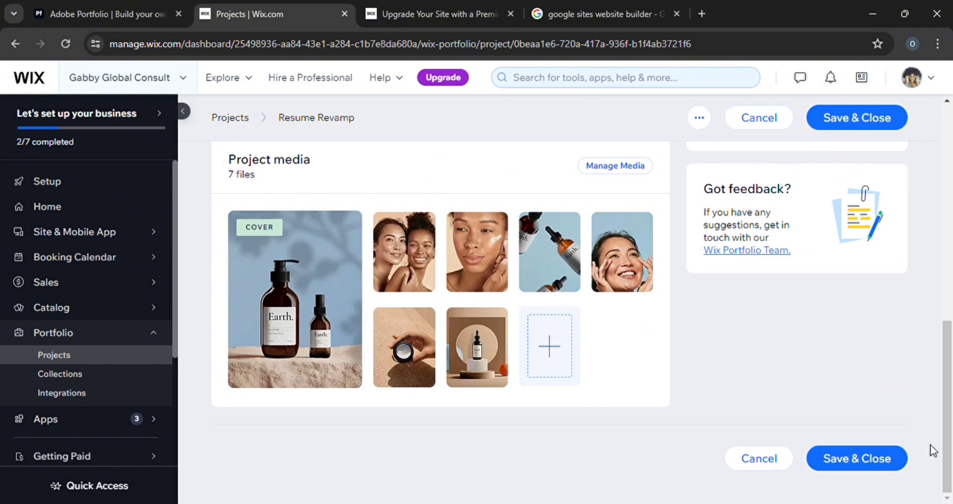
left_click(947, 308)
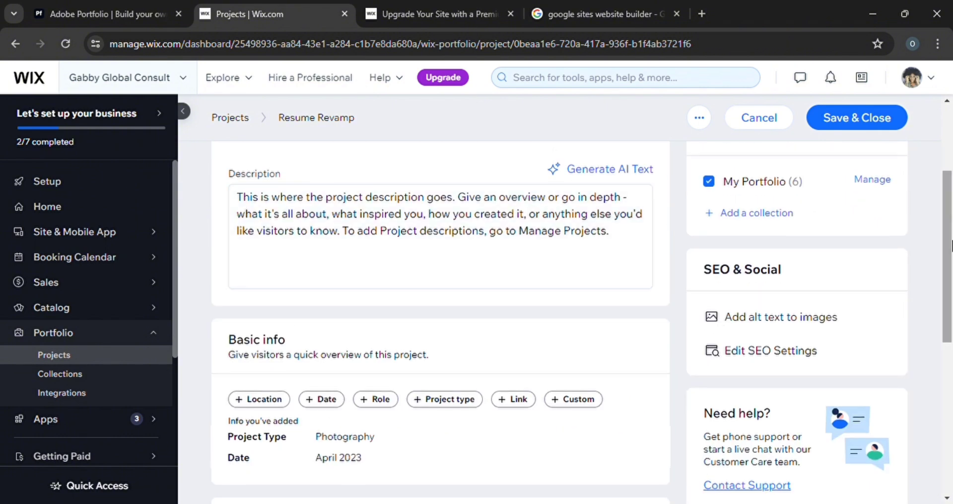
left_click_drag(939, 179, 951, 119)
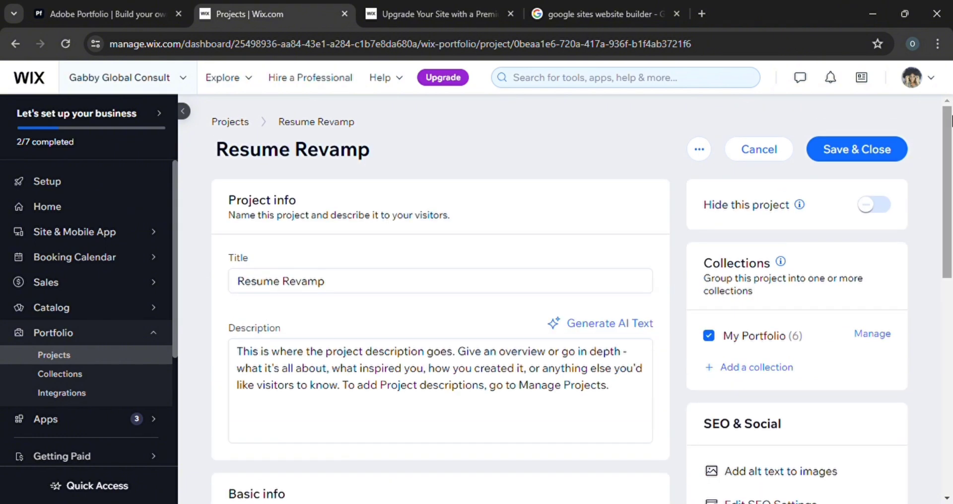
scroll(948, 480, "down", 5)
scroll(760, 137, "up", 5)
left_click(753, 471)
Step: Enter alt text beginning 'Ho' for the first image and apply it
left_click(392, 257)
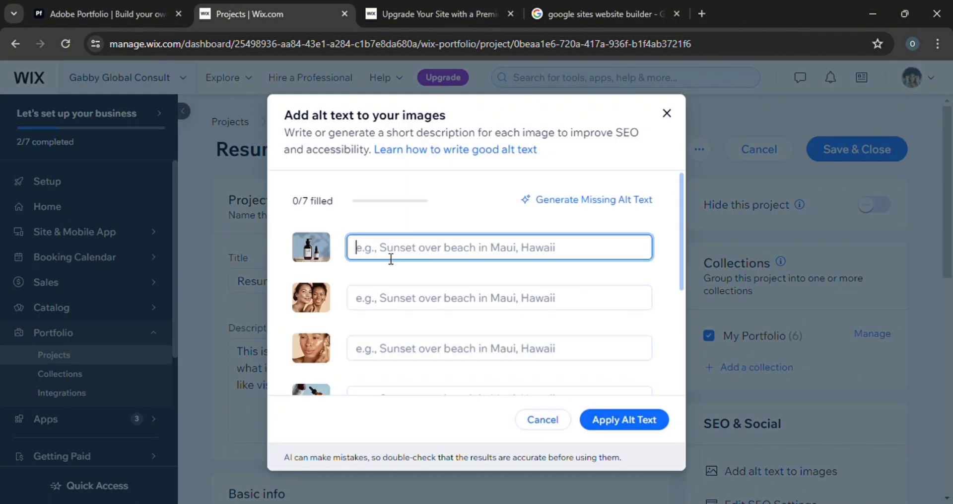
type("Ho")
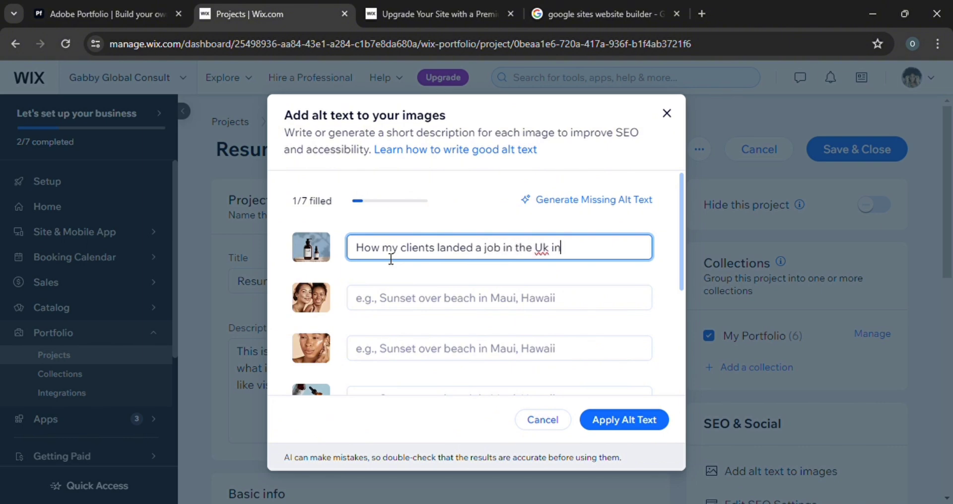
left_click(622, 419)
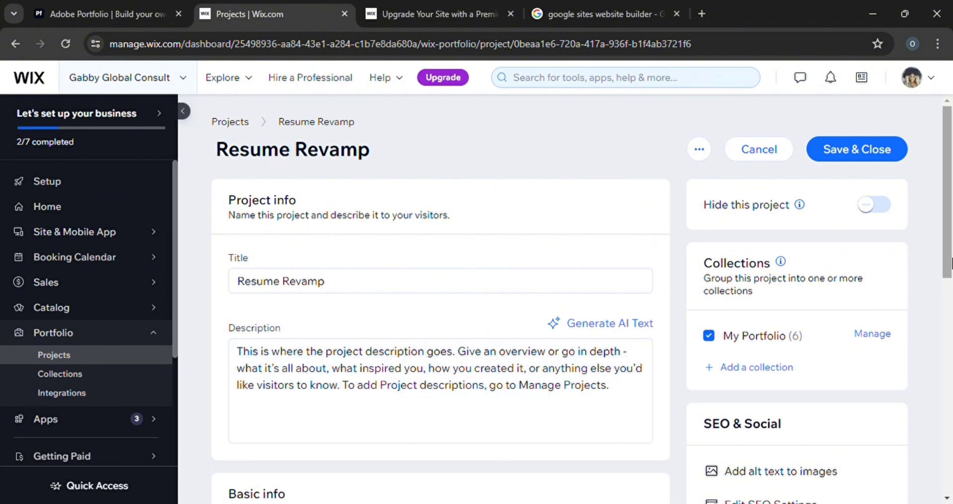
left_click_drag(938, 266, 949, 293)
scroll(694, 272, "down", 6)
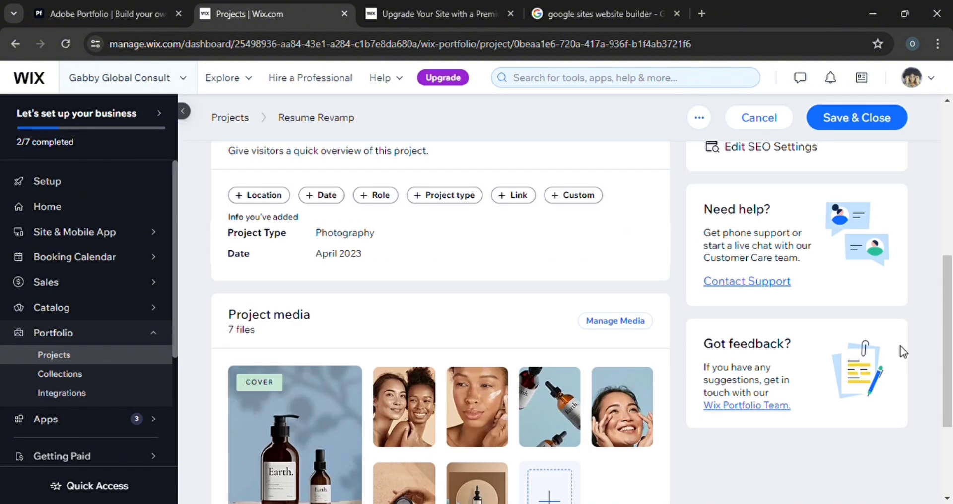
scroll(900, 351, "down", 3)
Step: Save and close Resume Revamp, then check it tops the Projects list
left_click(846, 467)
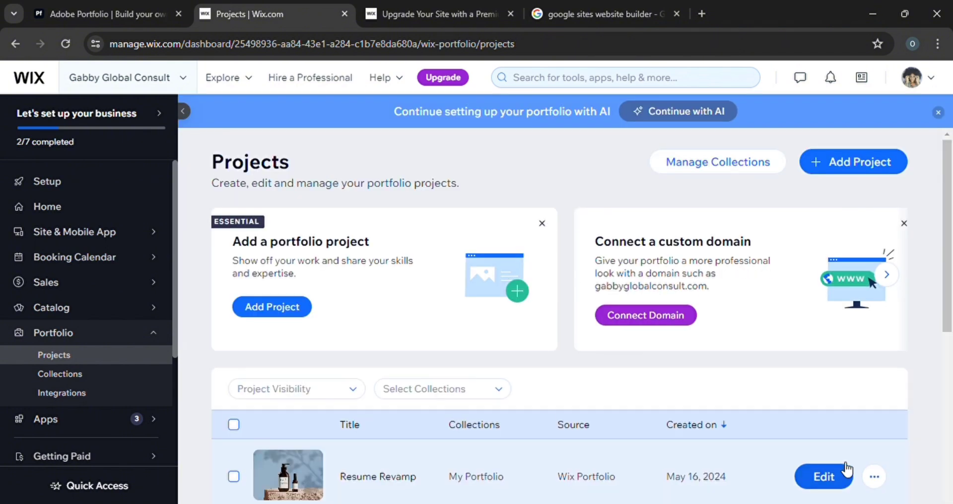
scroll(952, 357, "down", 1)
scroll(951, 358, "down", 4)
scroll(937, 239, "up", 2)
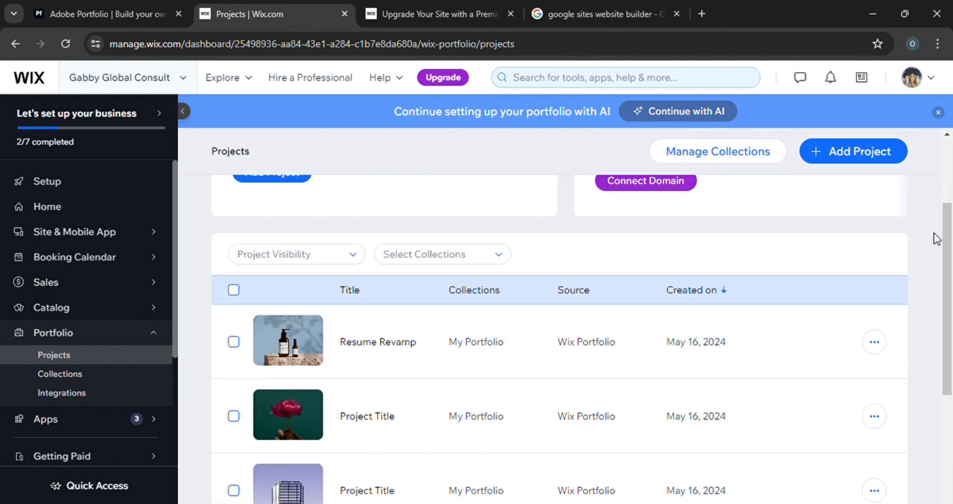
scroll(948, 224, "up", 3)
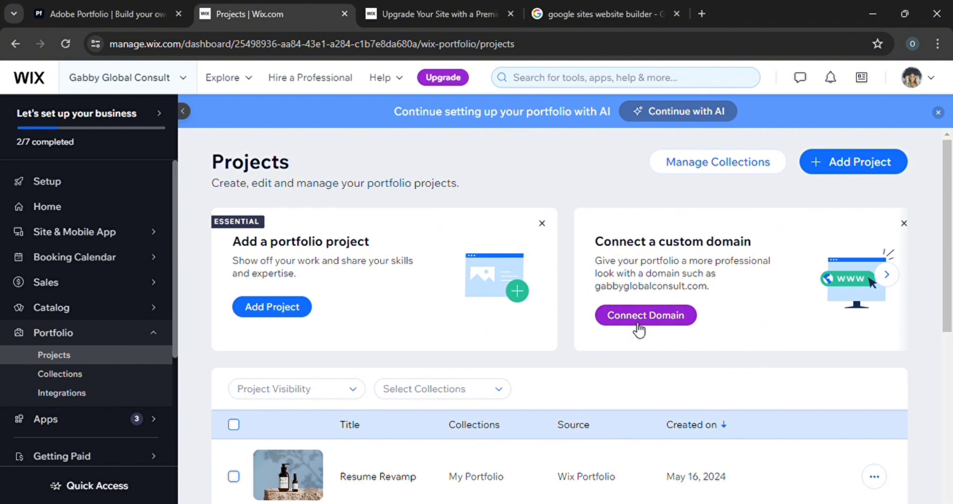
Step: Check that gabbyglobalconsult.com is available on the Connect a domain page
left_click(638, 324)
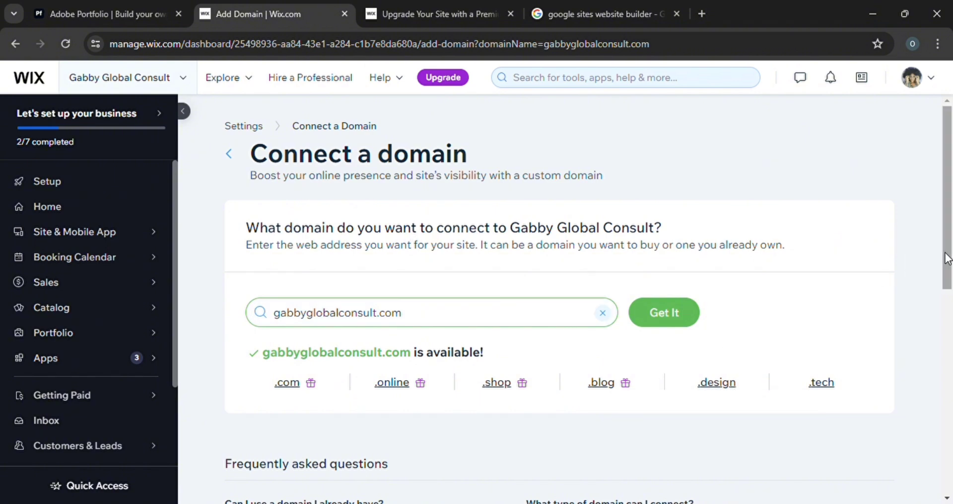
scroll(795, 318, "down", 2)
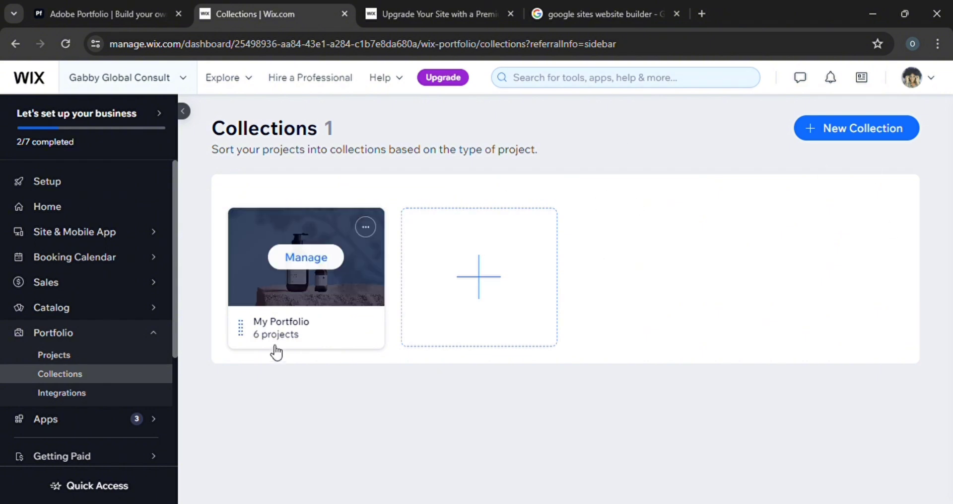
Step: Review the Dribbble, DeviantArt, Instagram and Google Photos portfolio integrations, then return to Projects
left_click(106, 395)
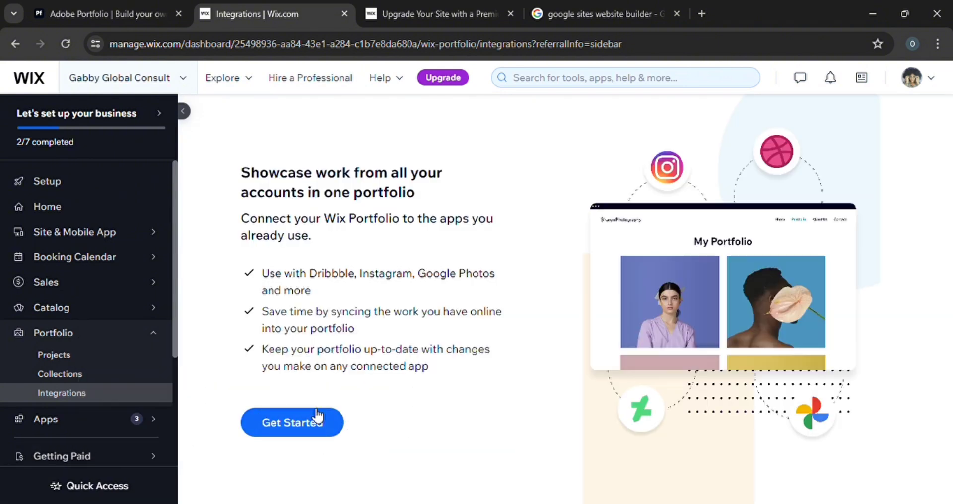
left_click(312, 421)
scroll(900, 374, "down", 1)
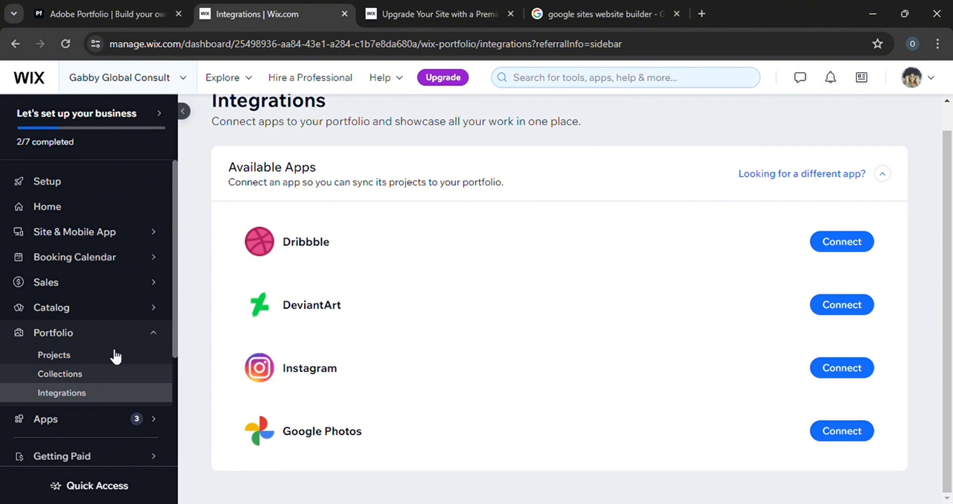
left_click(89, 349)
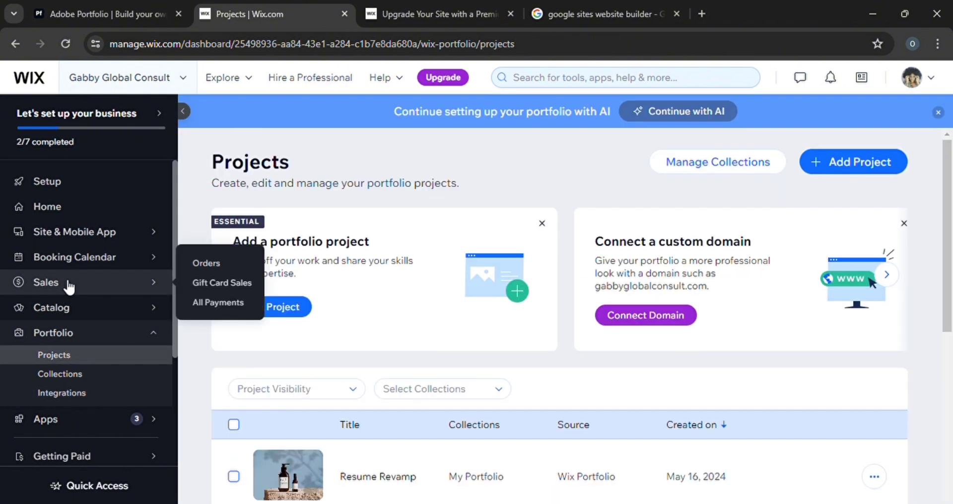
Step: Review the 9-item store Products list, then go back to the dashboard home
mouse_move(52, 307)
left_click(214, 262)
left_click(127, 322)
left_click(104, 366)
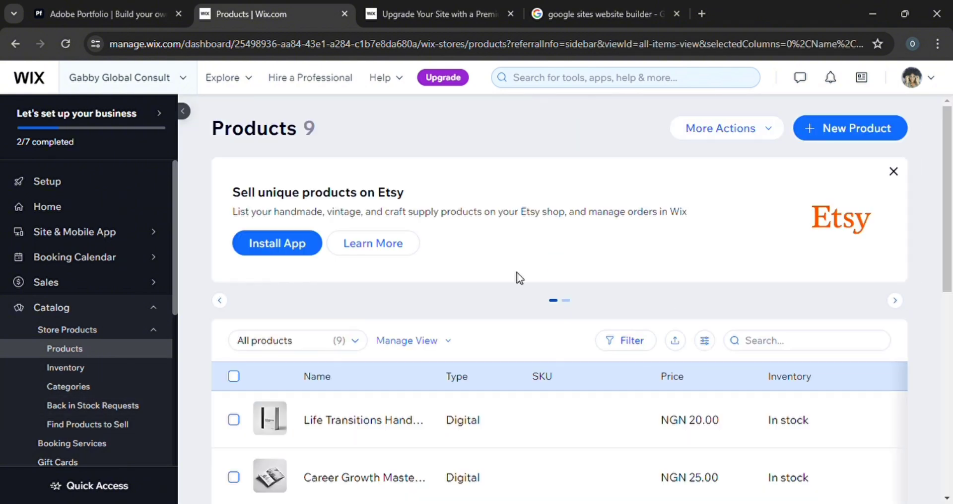
scroll(940, 400, "down", 2)
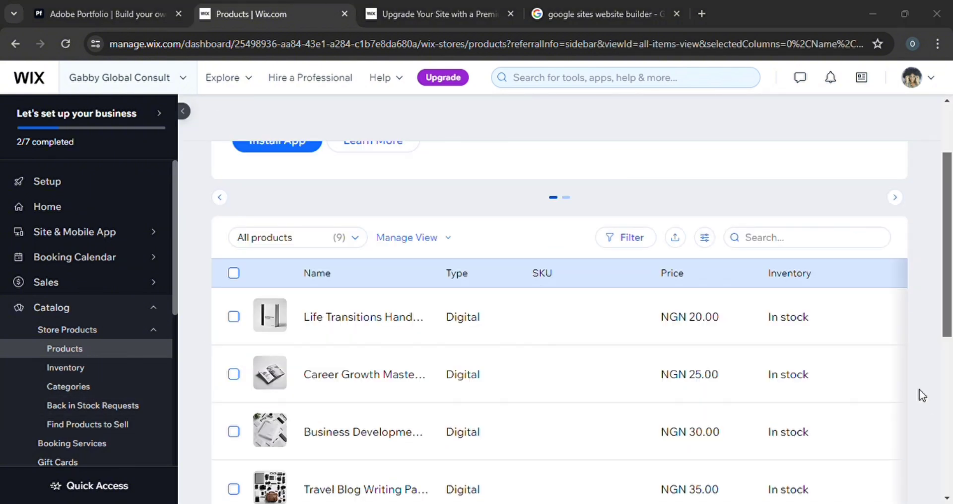
scroll(924, 398, "down", 3)
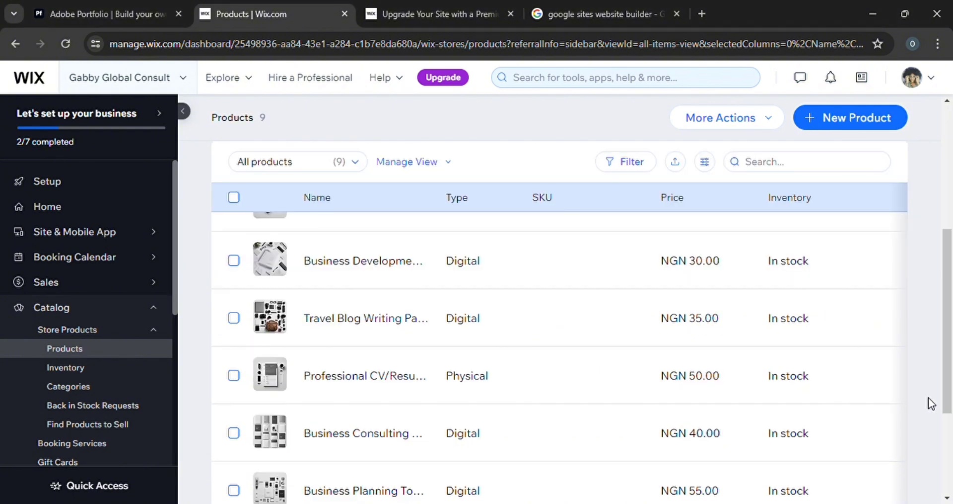
mouse_move(446, 431)
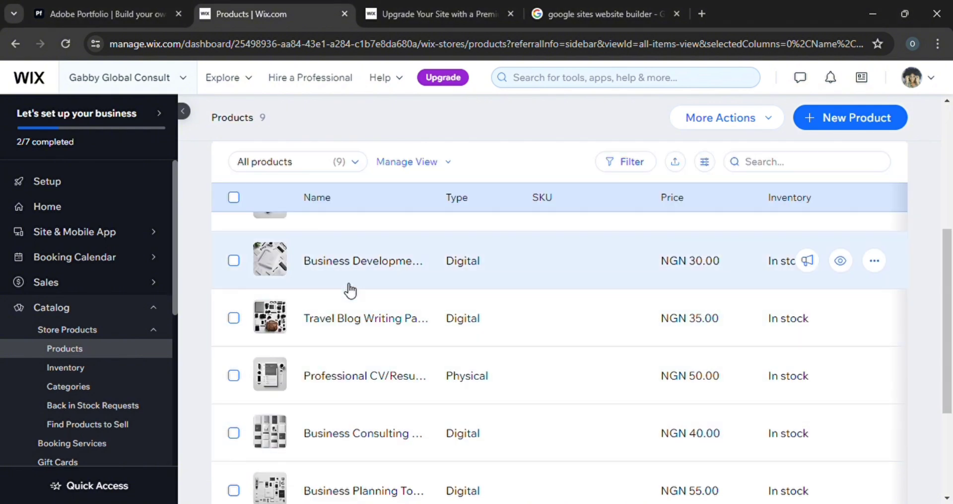
left_click(130, 183)
left_click(82, 218)
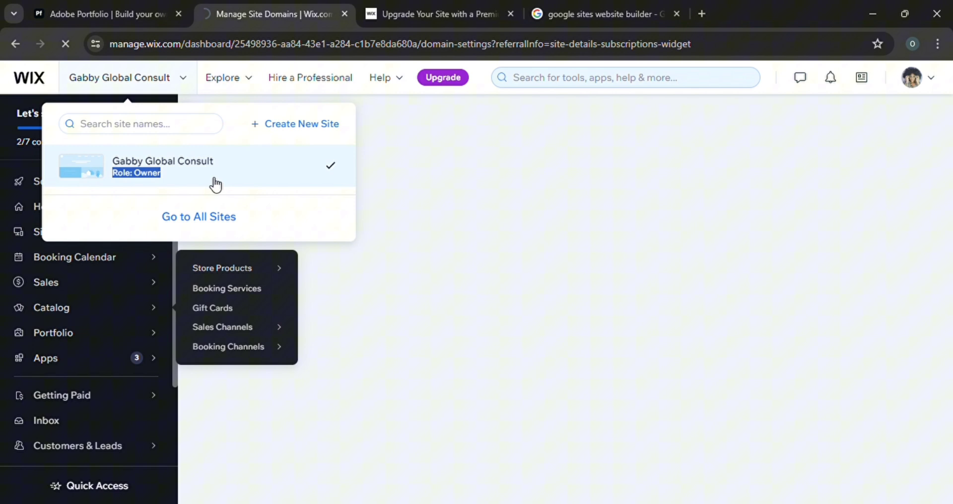
Step: Reopen the Gabby Global Consult site from the switcher and scroll the page
left_click(215, 184)
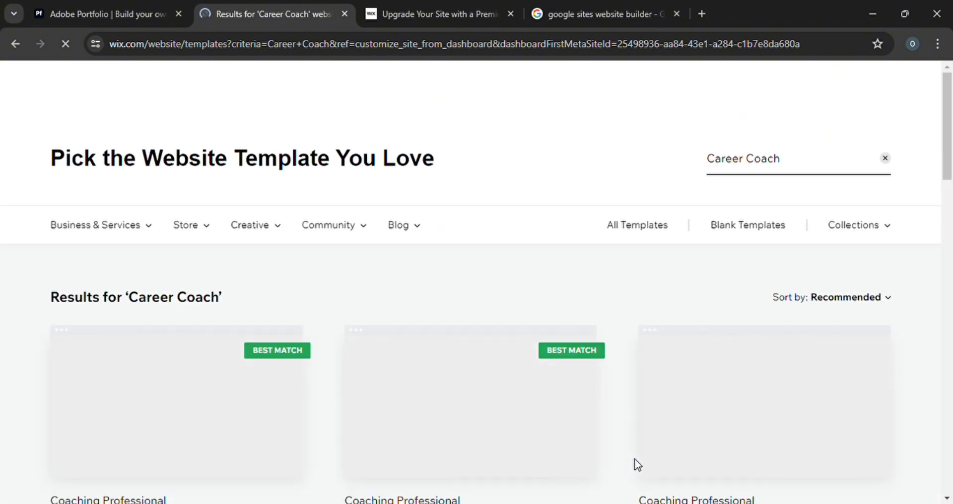
left_click_drag(949, 169, 949, 220)
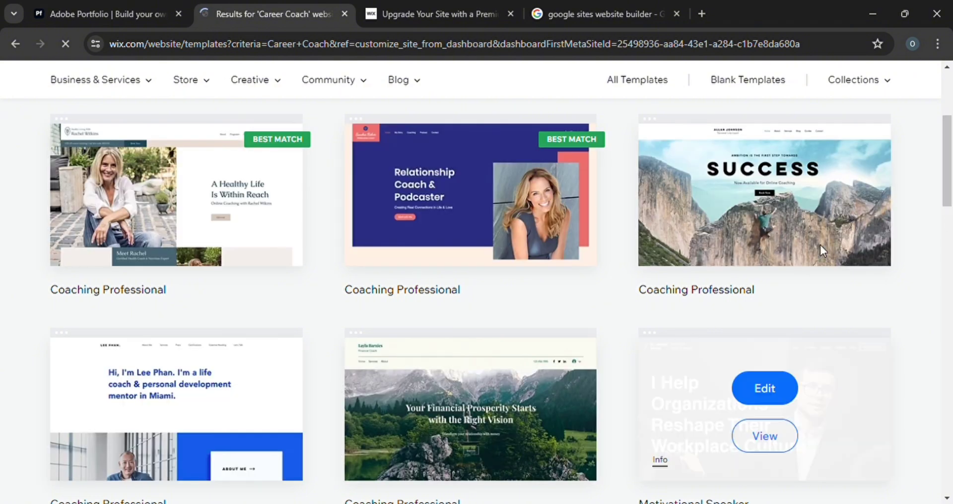
mouse_move(949, 175)
left_mouse_down()
mouse_move(951, 241)
mouse_move(950, 181)
left_mouse_up()
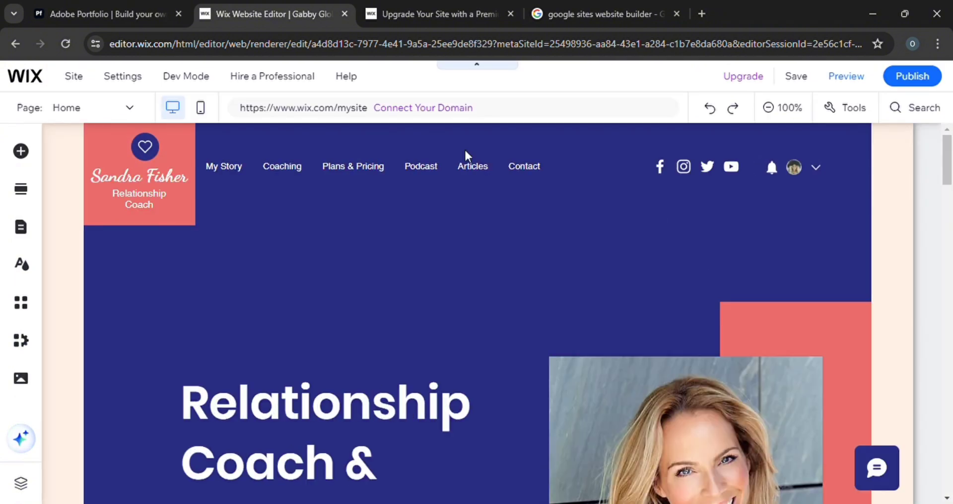
Step: Dismiss the panel-label overlay and set the canvas zoom from 50% to 100%
key("ctrl+minus")
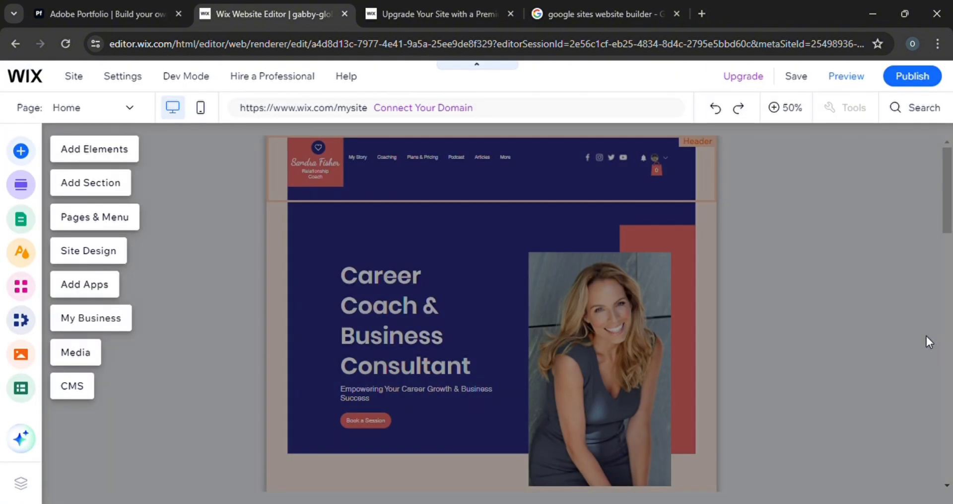
left_click(429, 182)
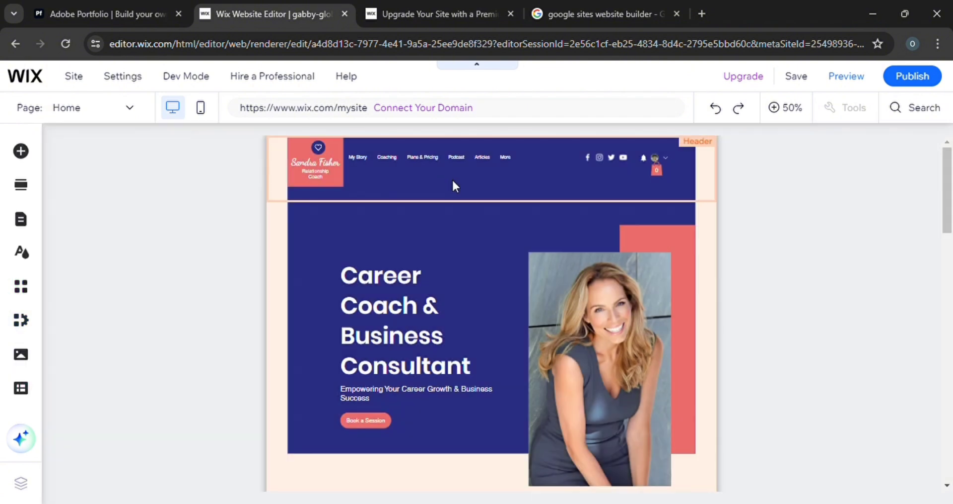
left_click(329, 165)
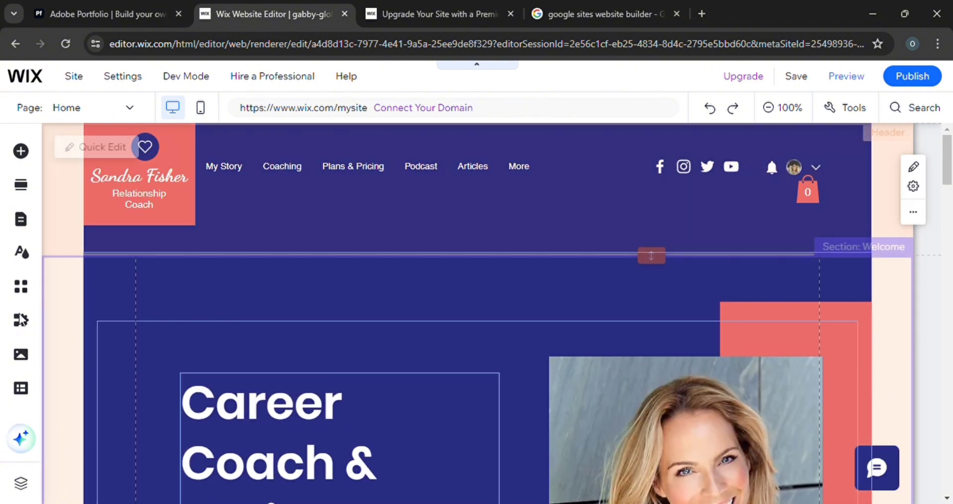
Step: Try the geometric-shapes image as the hero strip's background
left_click(184, 291)
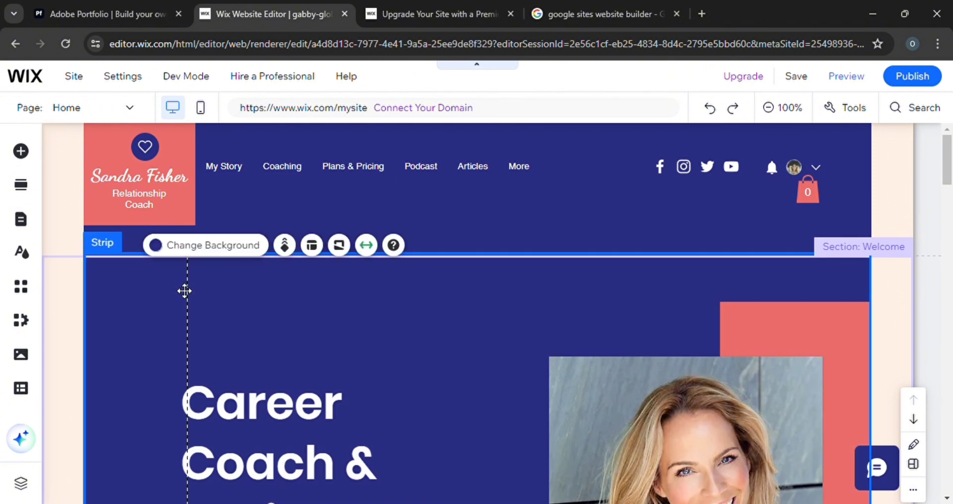
left_click(158, 245)
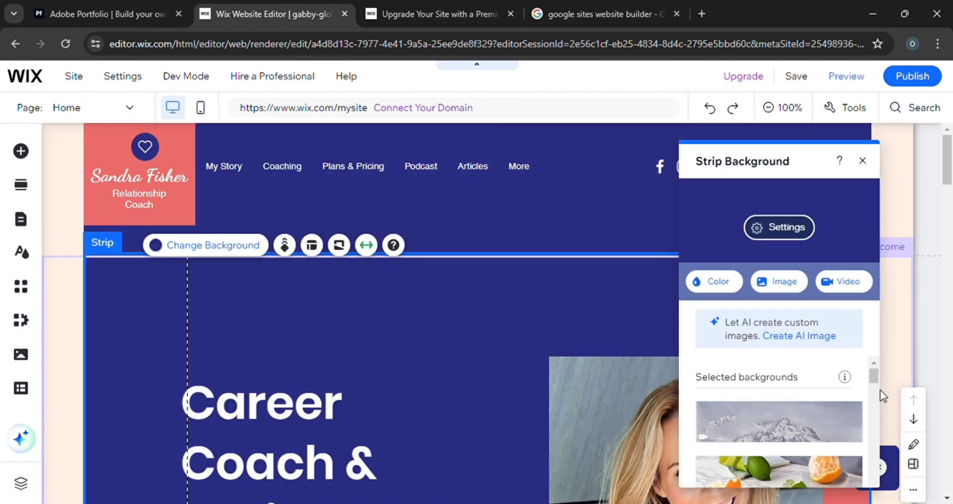
scroll(874, 394, "down", 2)
left_click(810, 415)
scroll(874, 445, "down", 1)
scroll(874, 445, "down", 2)
scroll(874, 446, "down", 1)
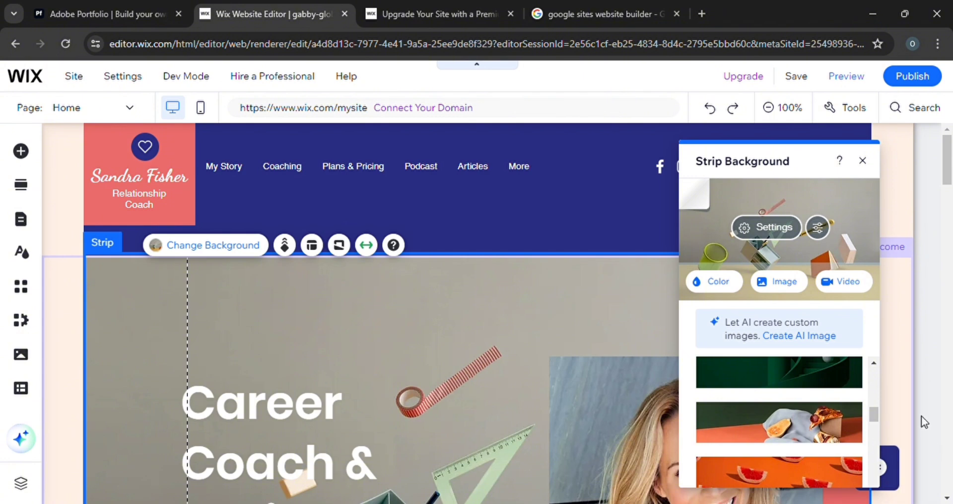
left_click(922, 417)
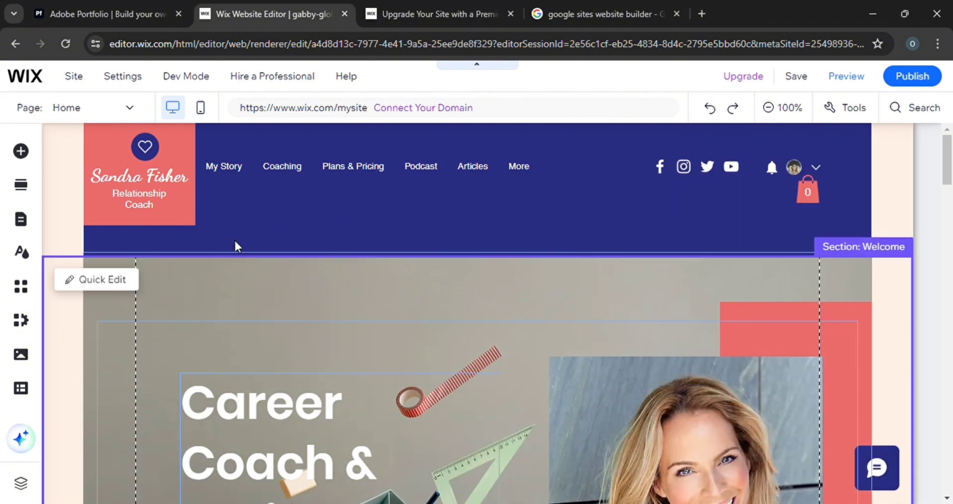
Step: Revert the hero to plain navy and open its background settings
scroll(949, 172, "down", 10)
scroll(871, 194, "up", 2)
scroll(871, 193, "up", 3)
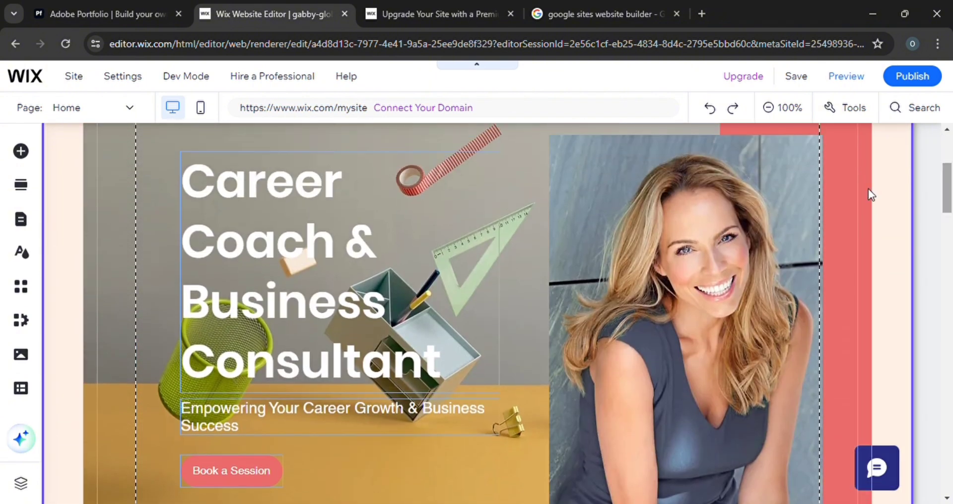
left_click(687, 270)
left_click(688, 228)
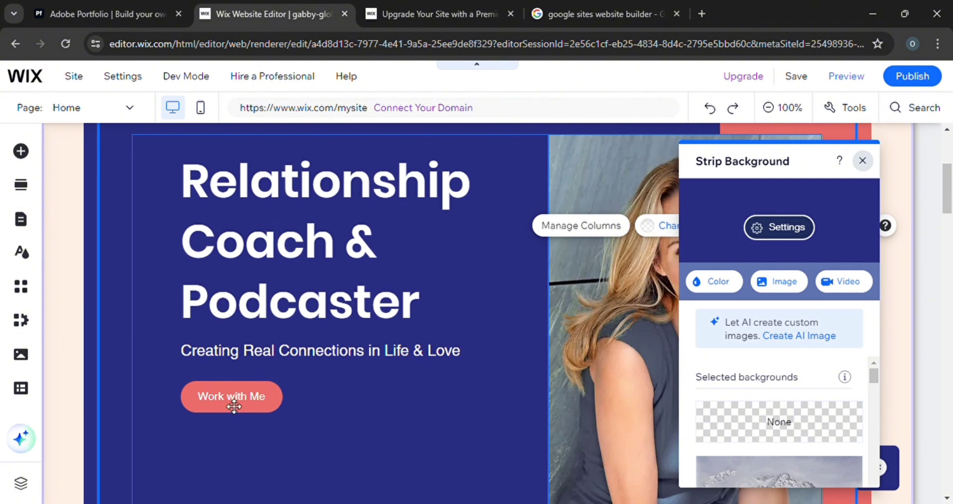
Step: Inspect the Work with Me button's settings, then close them
left_click(287, 413)
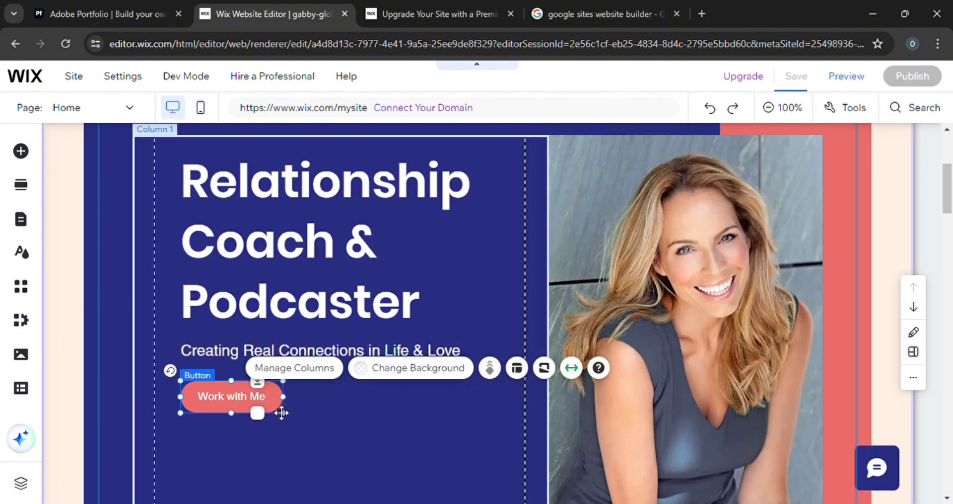
left_click(229, 397)
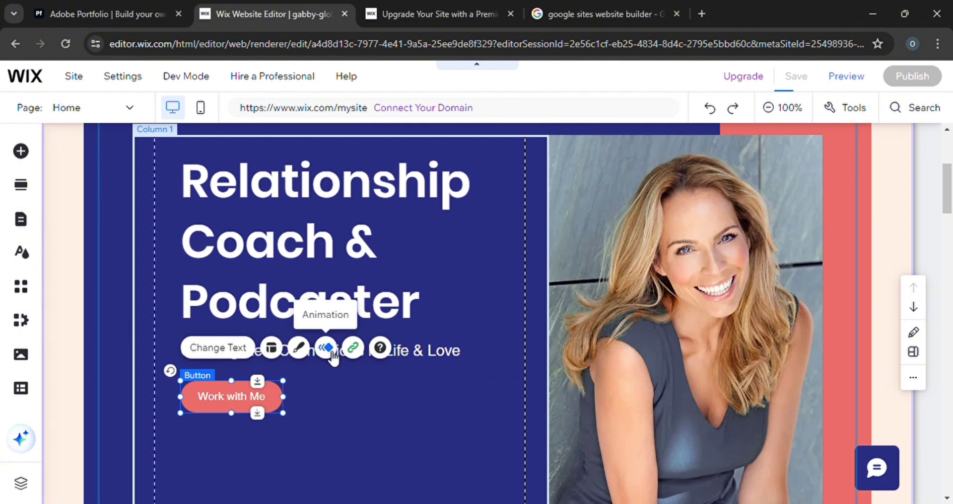
double_click(200, 417)
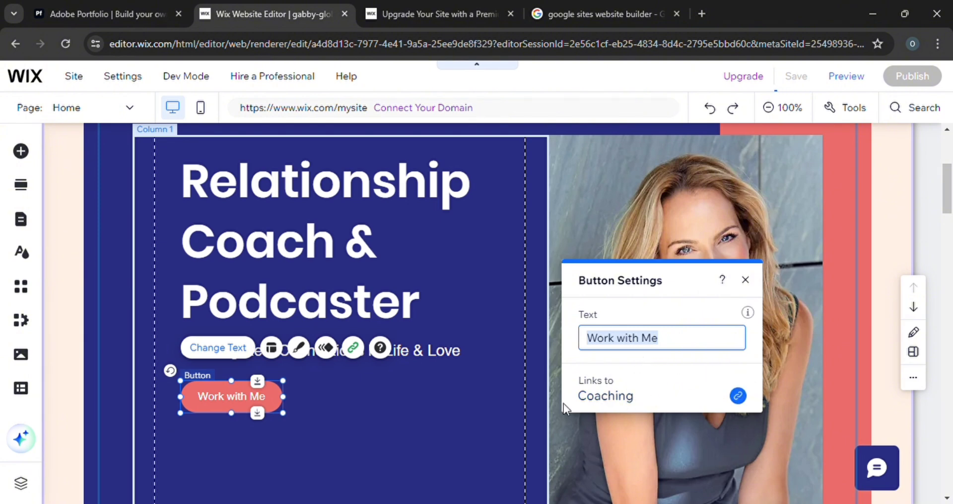
left_click(376, 428)
Step: Replace the hero heading with 'Career Coach and Marketplace Strategist'
double_click(337, 238)
key("ctrl+a")
type("Career CA")
key("BackSpace")
type("oa")
key("BackSpace")
key("BackSpace")
key("BackSpace")
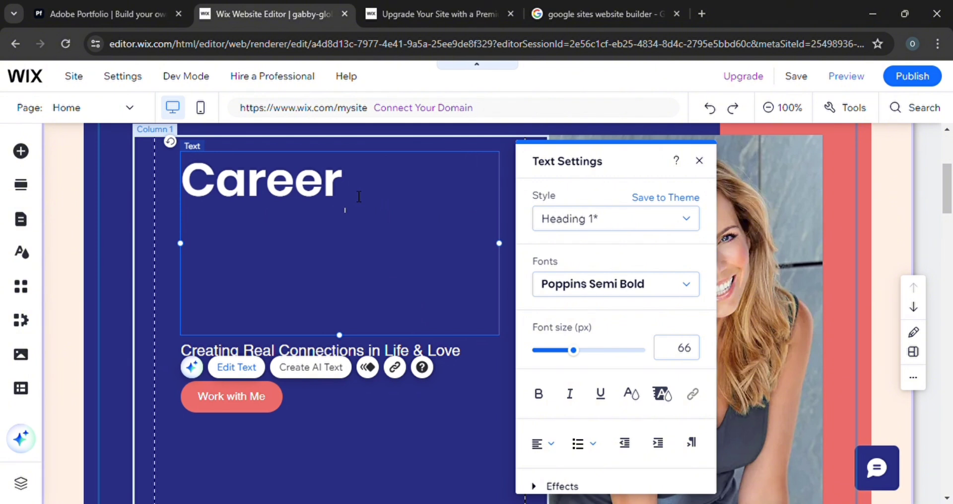
type("Coach and MArketolace")
key("BackSpace")
key("BackSpace")
key("BackSpace")
key("BackSpace")
key("BackSpace")
key("BackSpace")
key("BackSpace")
type("Marketplace")
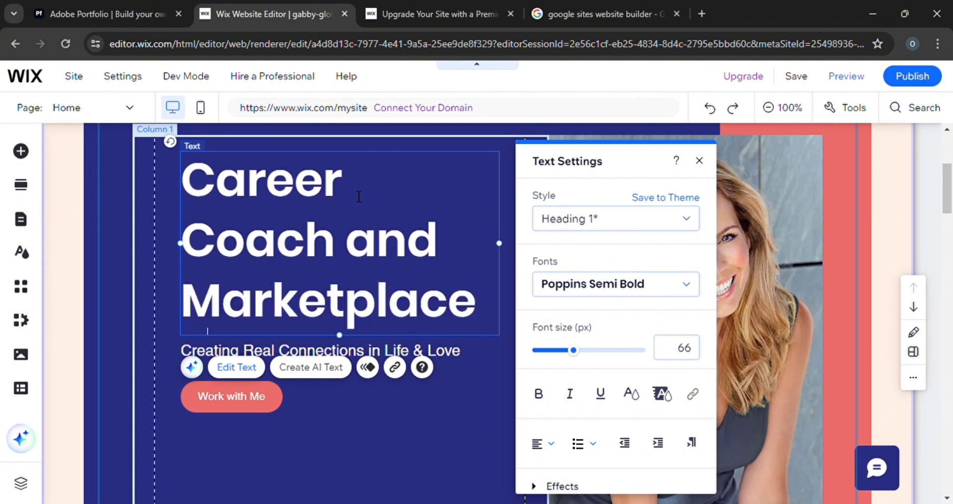
type(" Strategist")
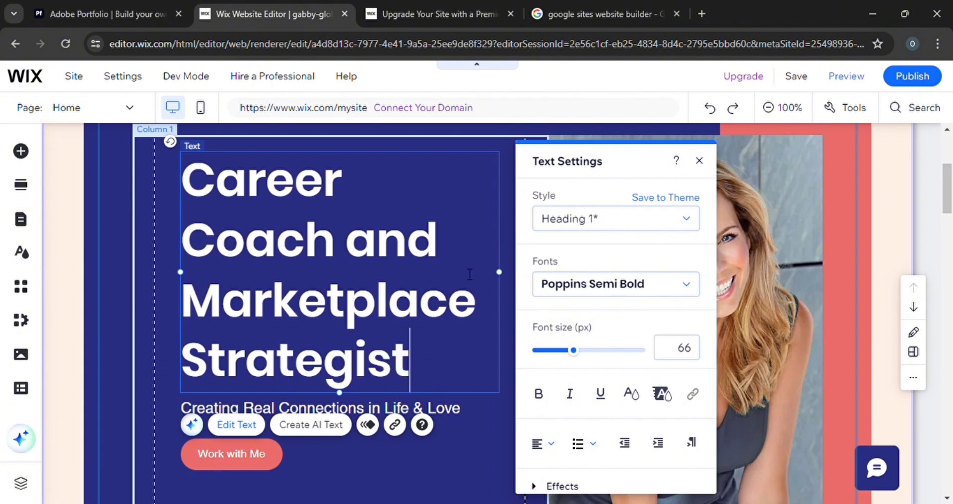
left_click(487, 445)
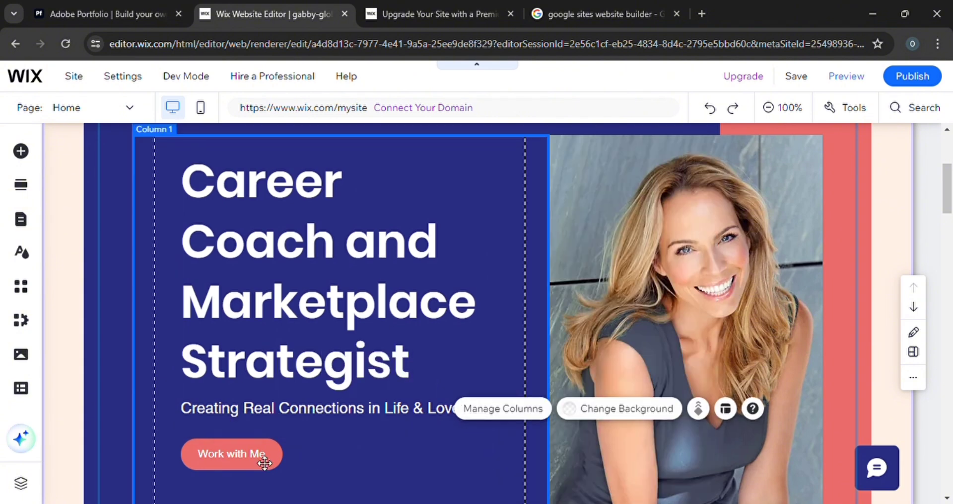
left_click(304, 422)
Step: Upload the smiling-woman-on-stool photo and set it as the portrait column's background
key("ctrl+a")
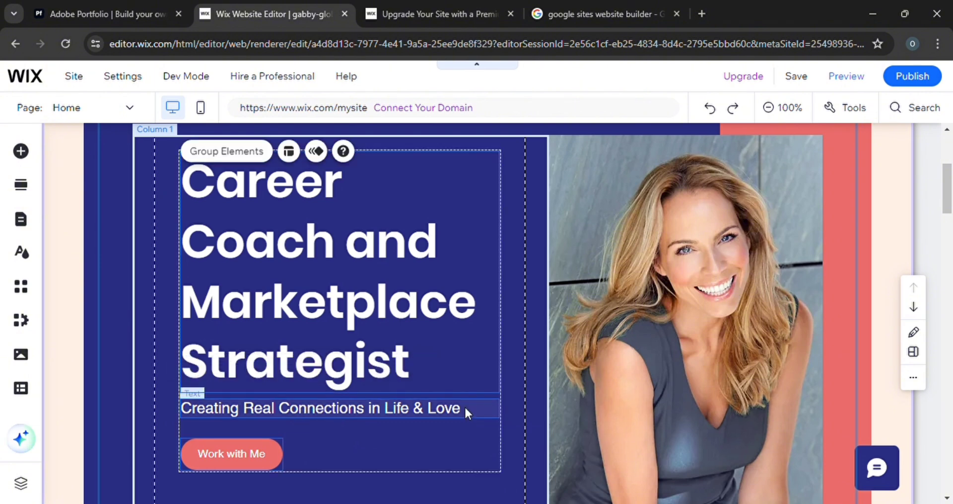
left_click(532, 290)
left_click(740, 243)
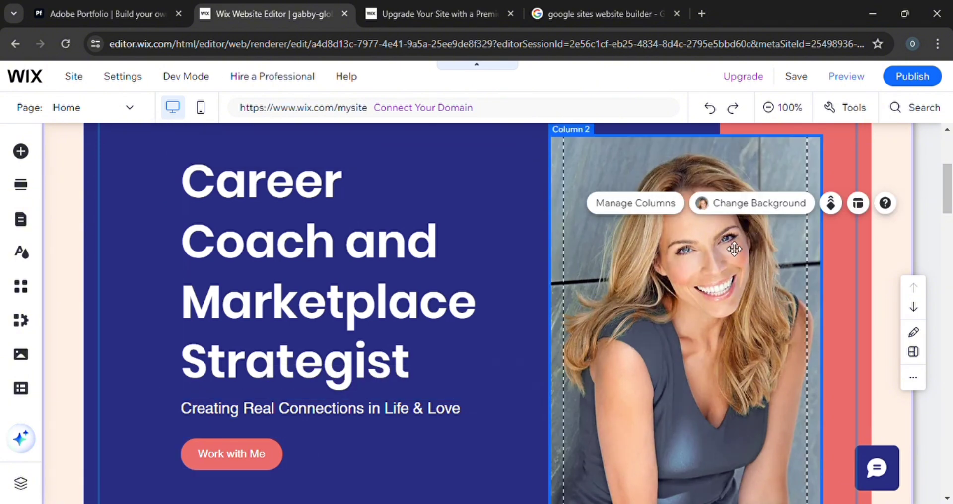
left_click_drag(734, 248, 702, 190)
left_click(736, 202)
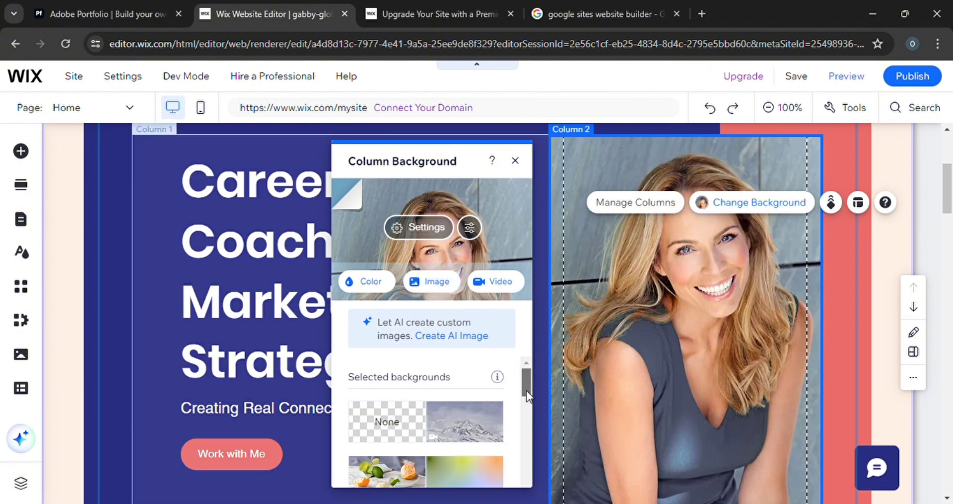
left_click_drag(527, 390, 526, 422)
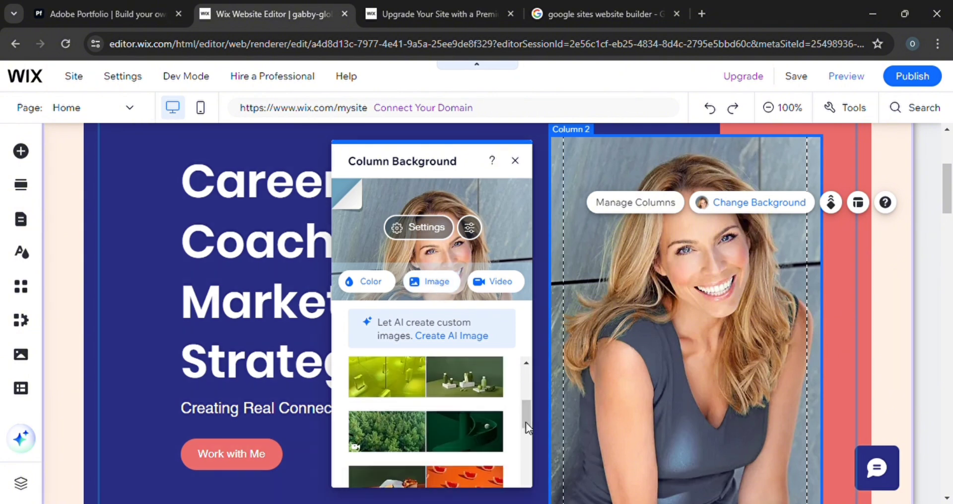
left_click(474, 431)
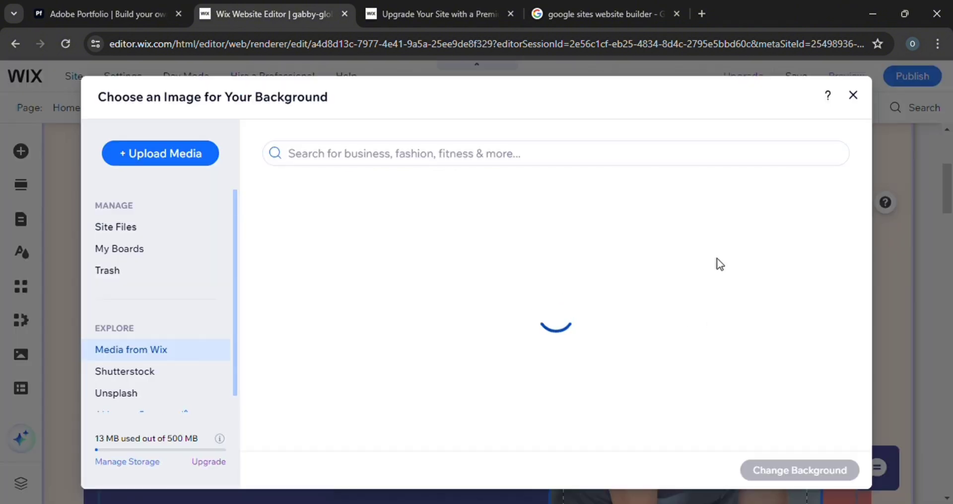
left_click(174, 155)
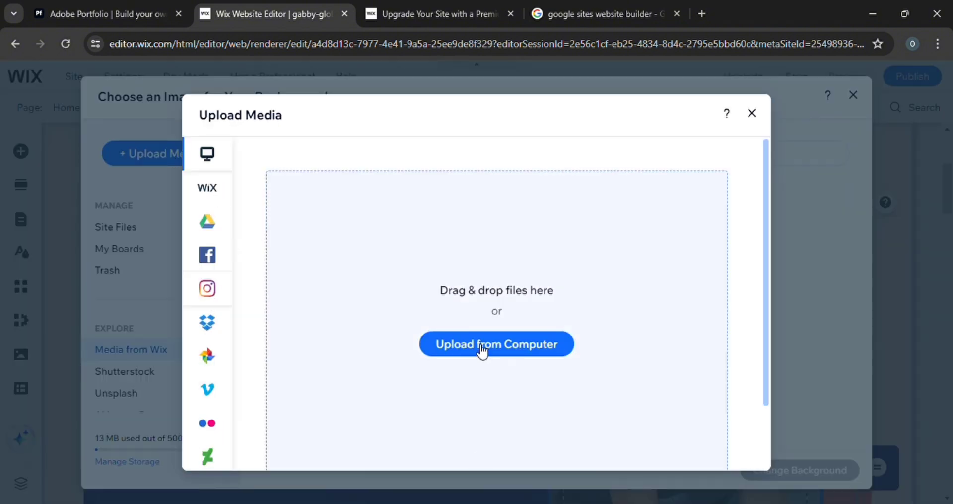
left_click(482, 351)
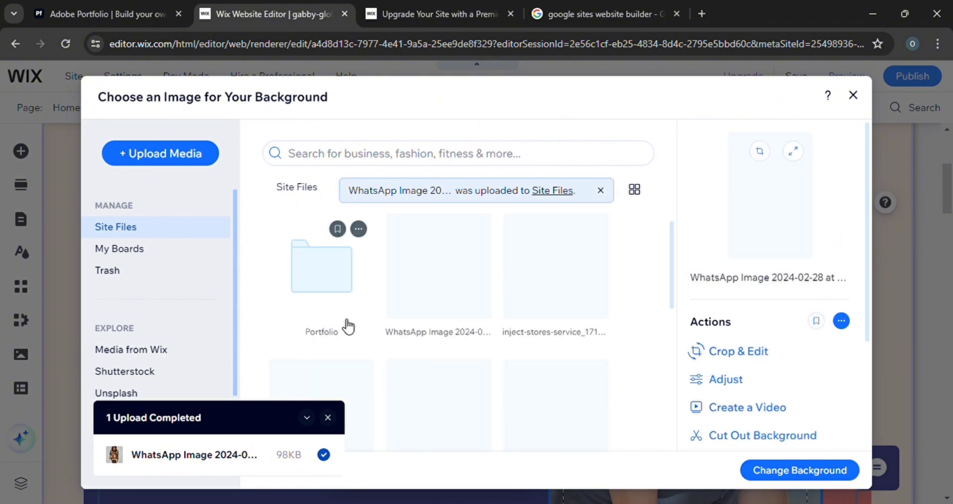
left_click(829, 472)
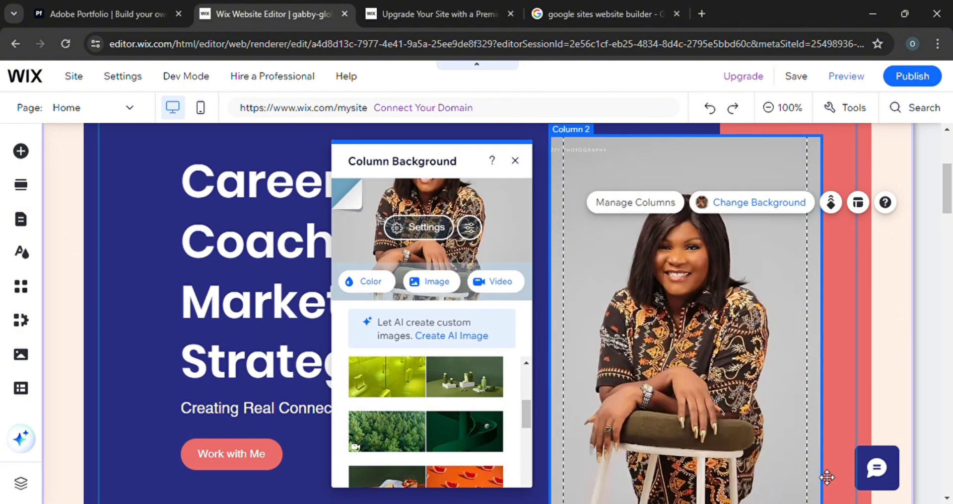
Step: Close the background panel and switch the editor to the mobile version
scroll(930, 334, "down", 10)
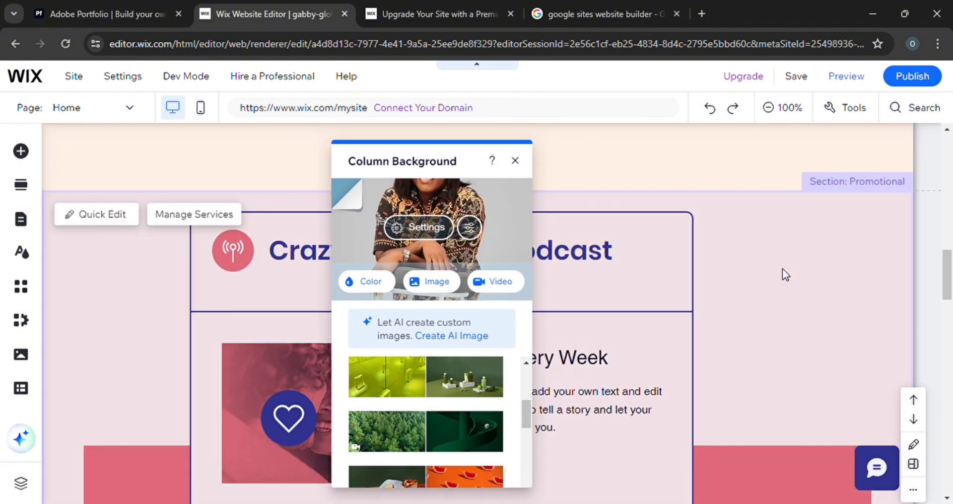
left_click(782, 268)
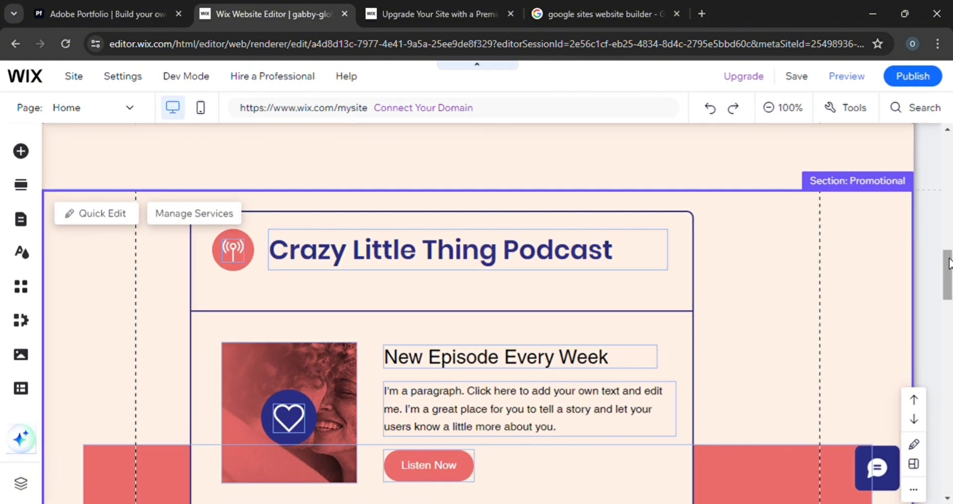
left_click_drag(949, 264, 948, 176)
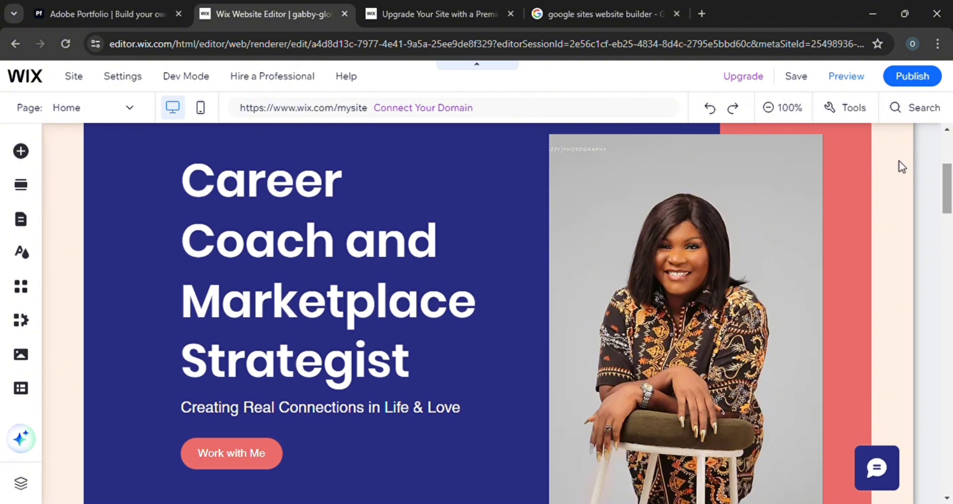
mouse_move(21, 354)
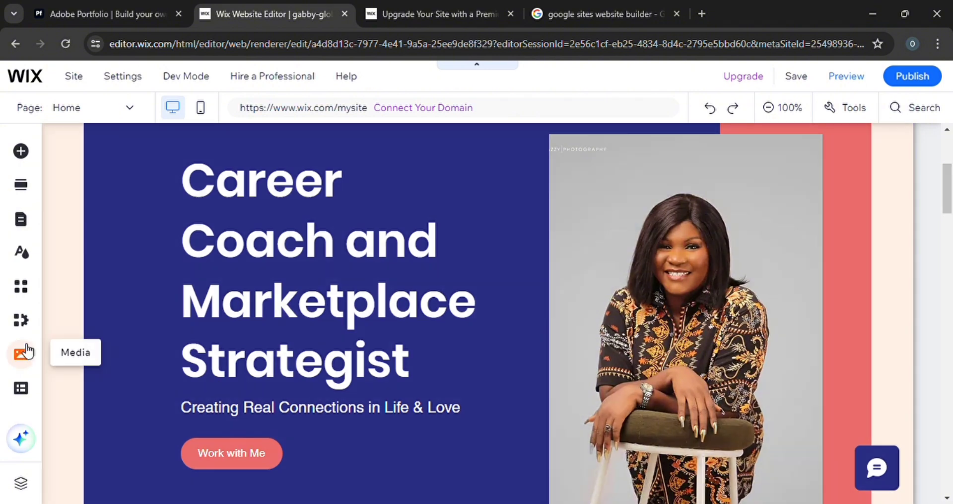
left_click(22, 348)
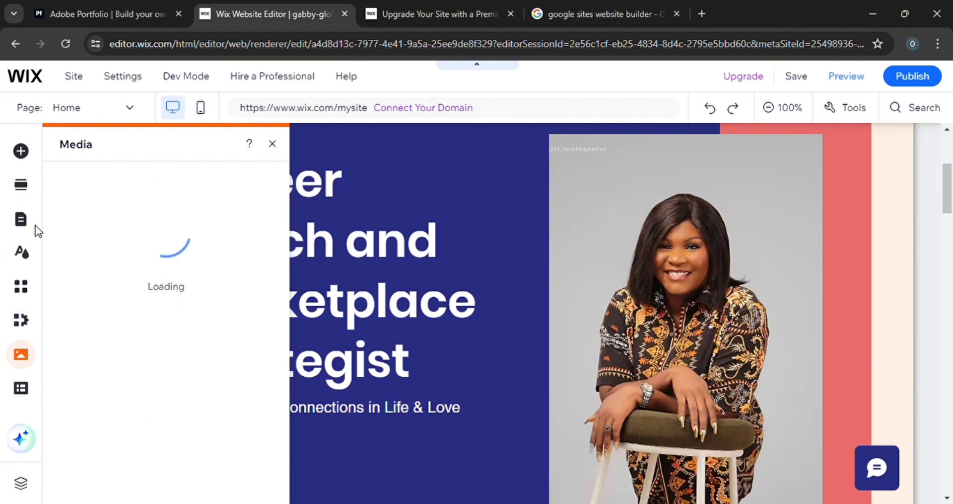
left_click(687, 170)
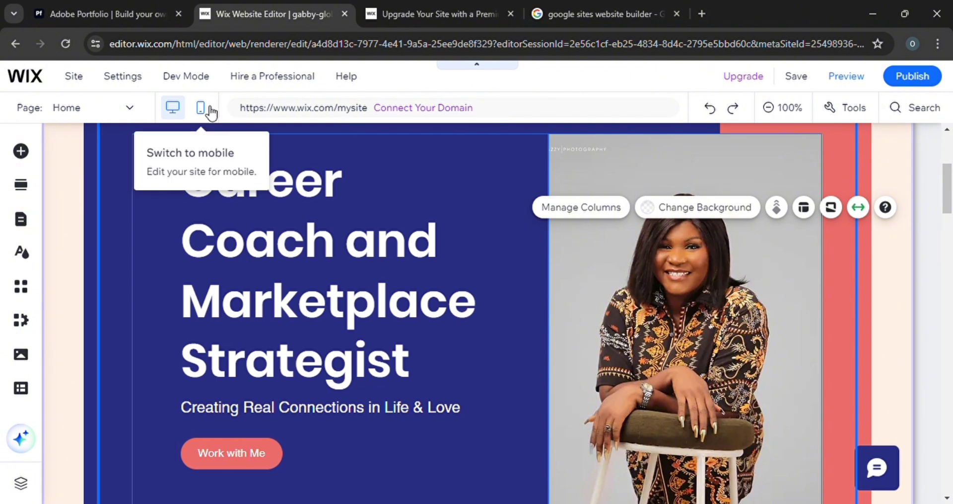
left_click(211, 112)
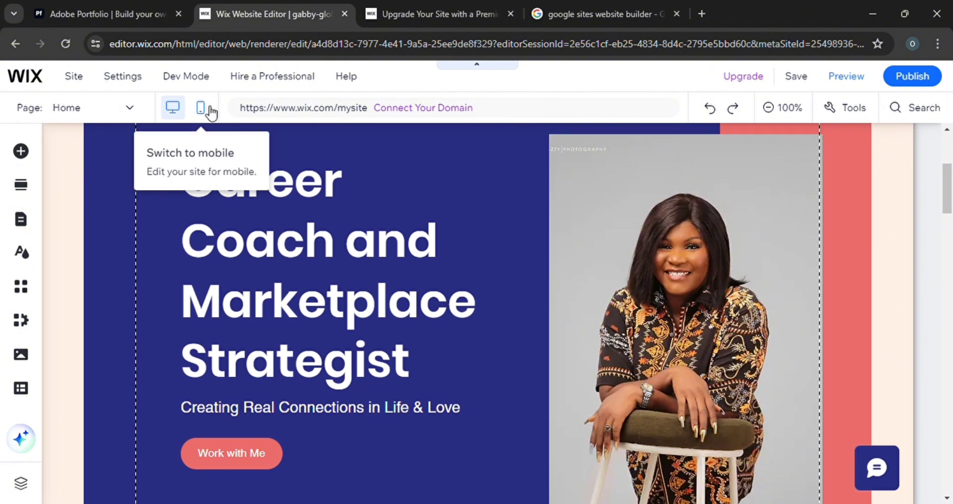
left_click(211, 111)
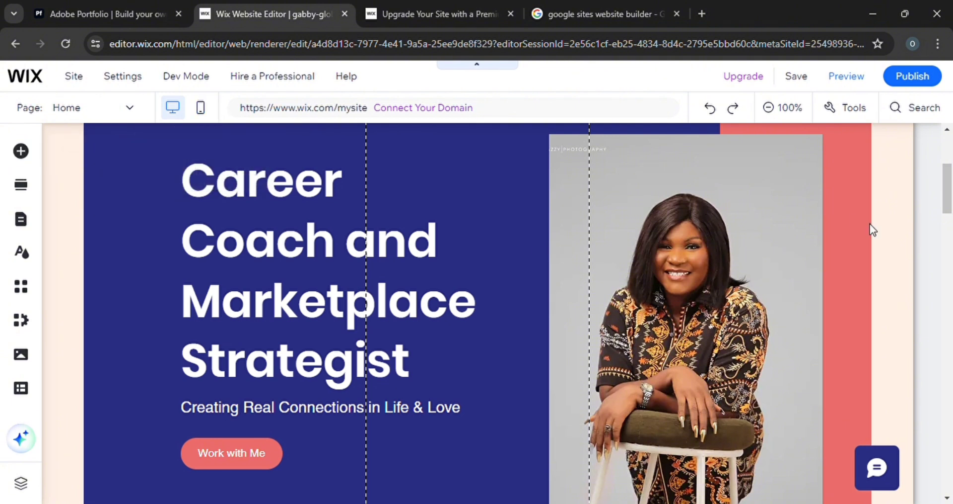
left_click(152, 240)
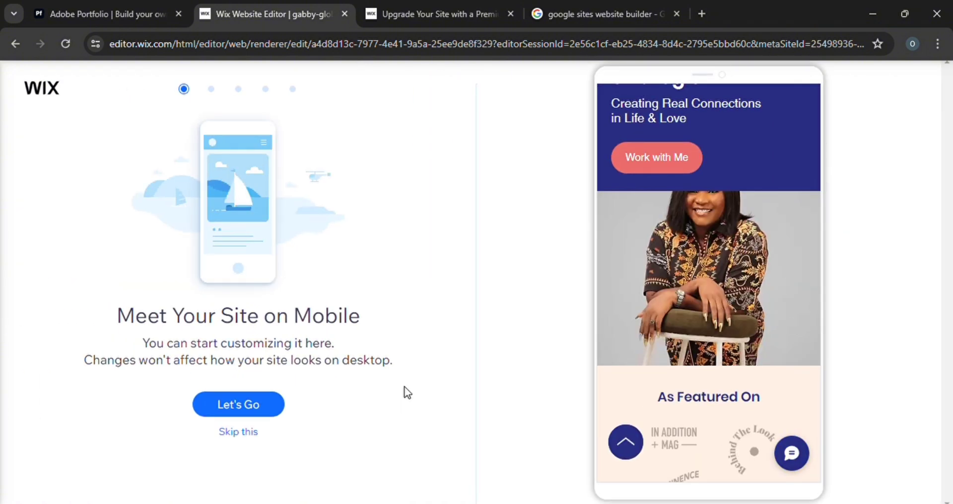
Step: Skip the 'Meet Your Site on Mobile' intro and check the site's page list
left_click(263, 435)
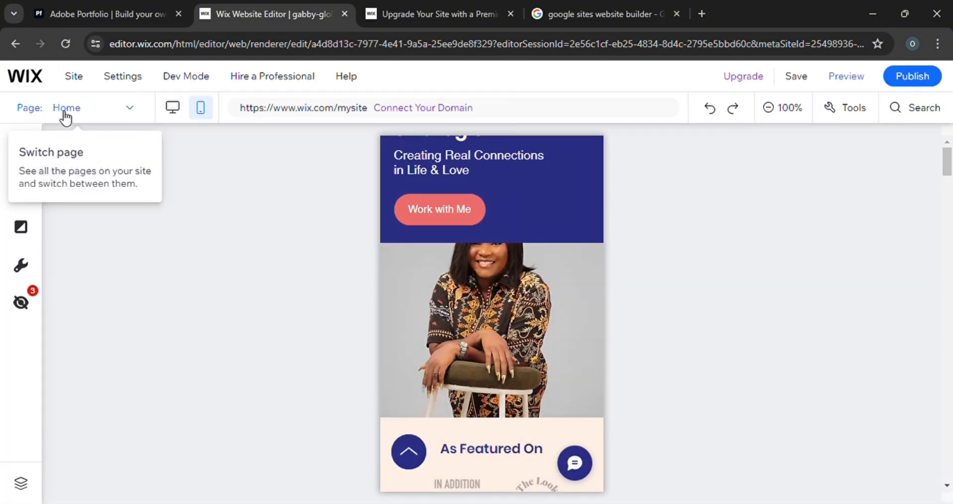
left_click(60, 109)
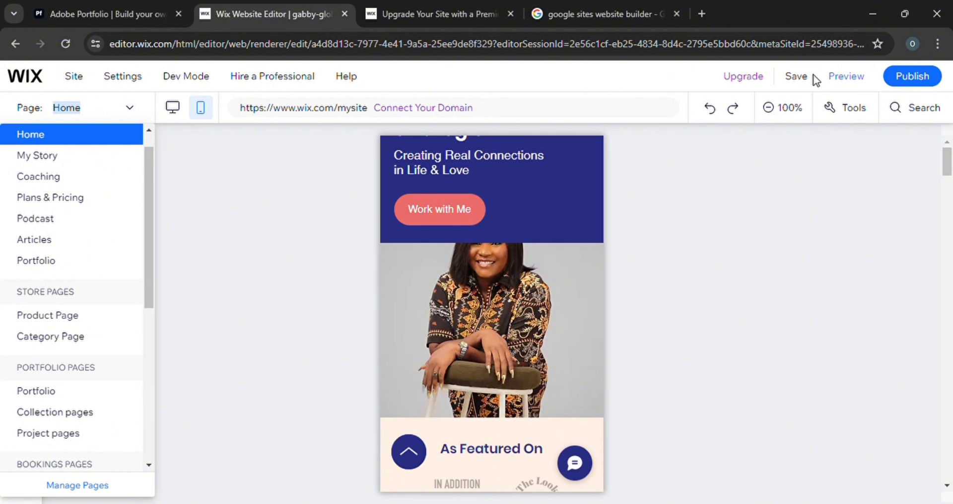
left_click(913, 79)
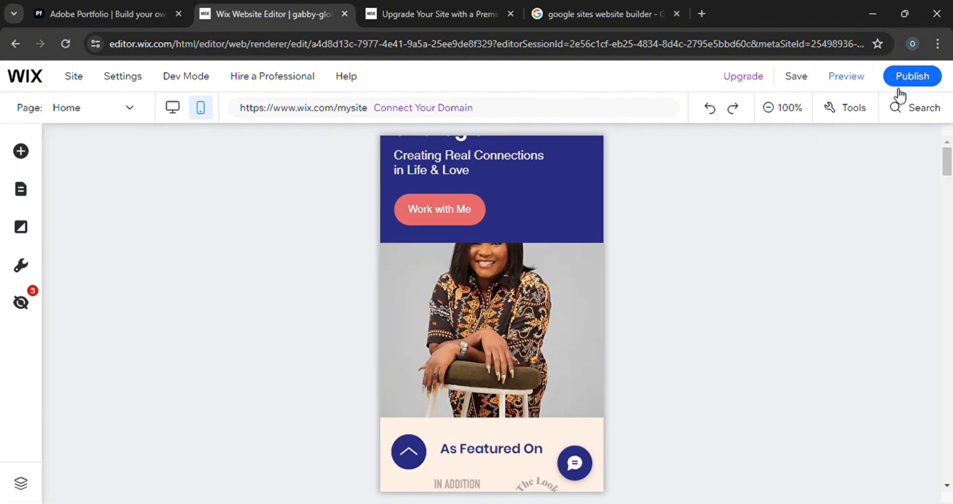
Step: Publish the site and select the live URL in the Congratulations dialog
left_click(931, 83)
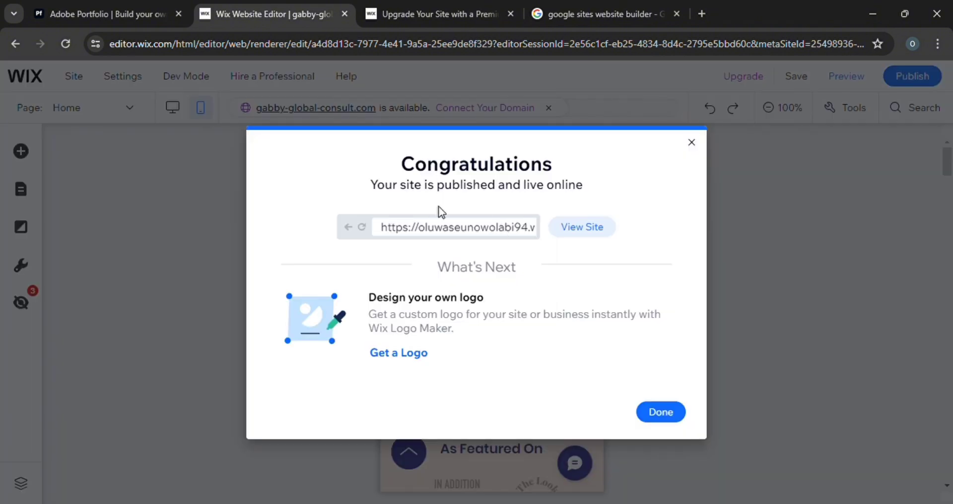
left_click(440, 230)
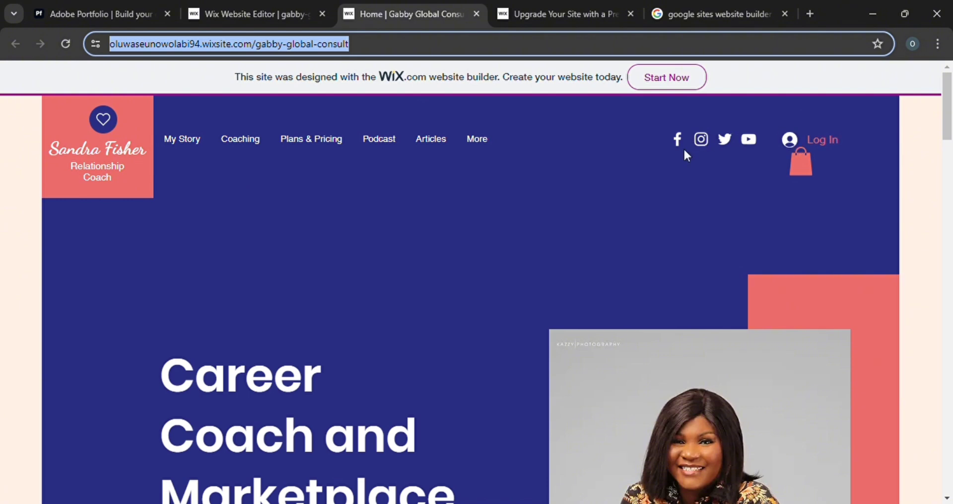
Step: Scroll the live home page, try Log In, then close the editor's publish confirmation
left_click(949, 333)
left_click_drag(950, 335, 472, 150)
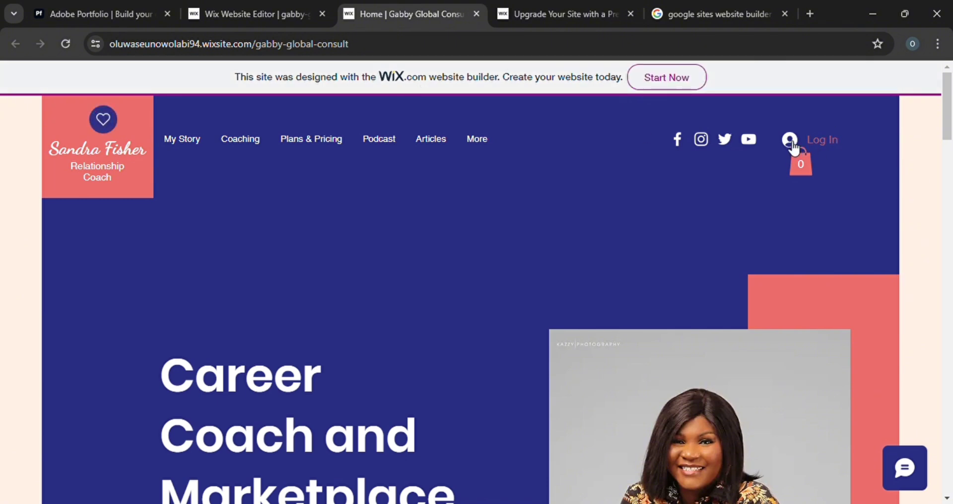
left_click(793, 144)
key("ctrl+shift+Tab")
left_click(516, 228)
left_click(695, 142)
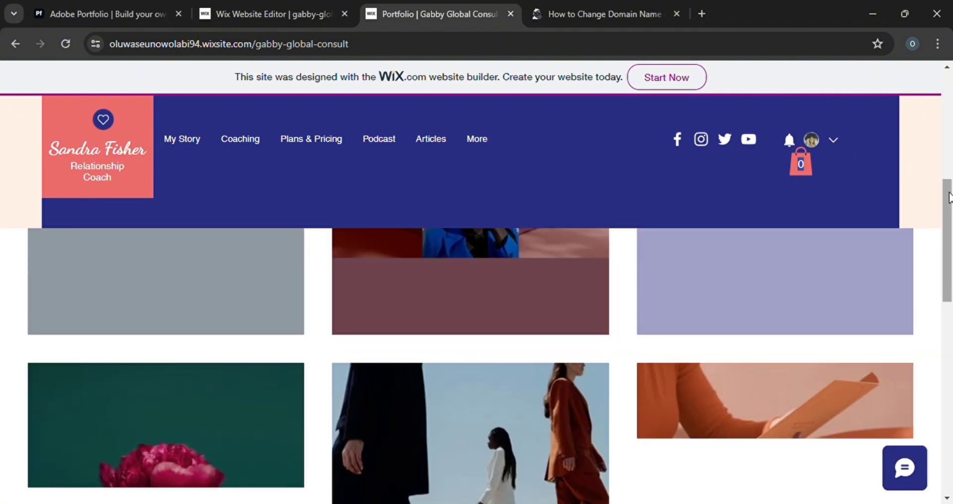
Step: Scroll through the live site and open the Plans & Pricing page
left_click_drag(949, 233, 951, 122)
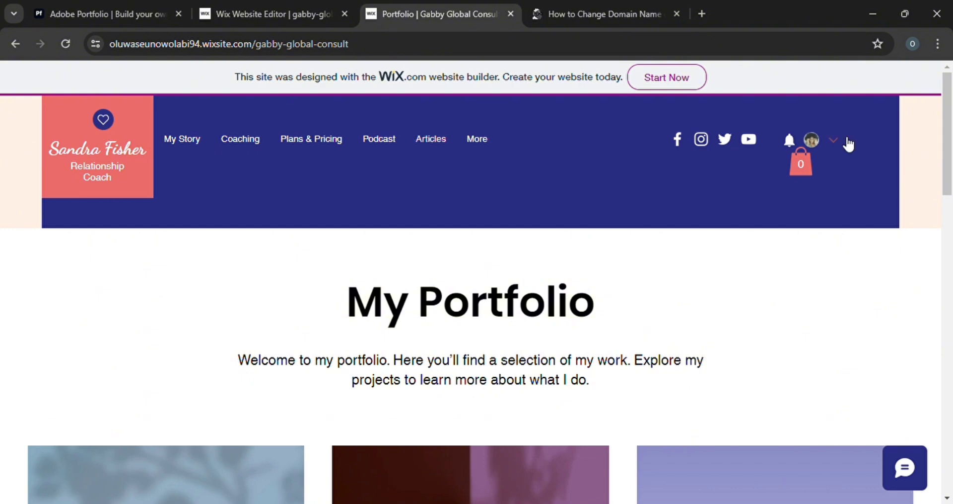
scroll(654, 110, "down", 15)
scroll(952, 462, "down", 10)
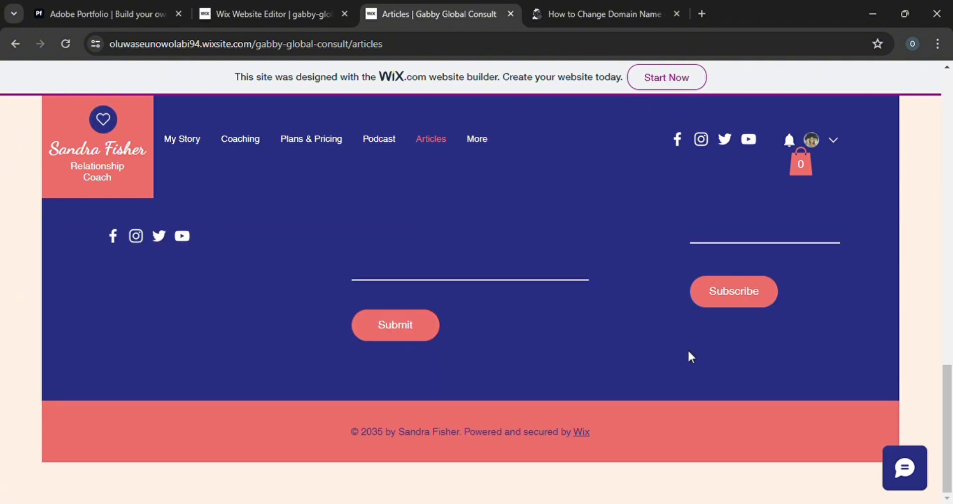
scroll(952, 119, "up", 5)
scroll(952, 120, "up", 5)
scroll(952, 283, "down", 6)
scroll(952, 283, "up", 3)
left_click(311, 139)
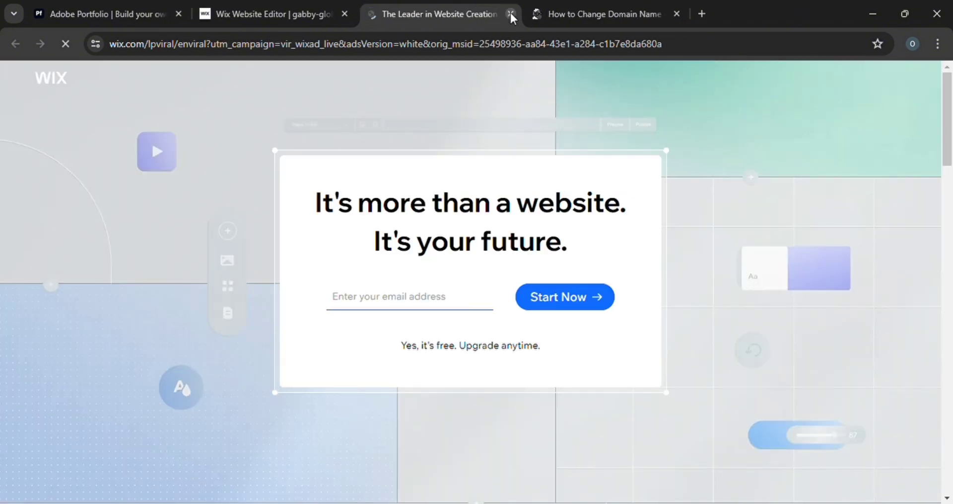
Step: Return to the editor and open the mobile page background settings
left_click(511, 13)
left_click(263, 10)
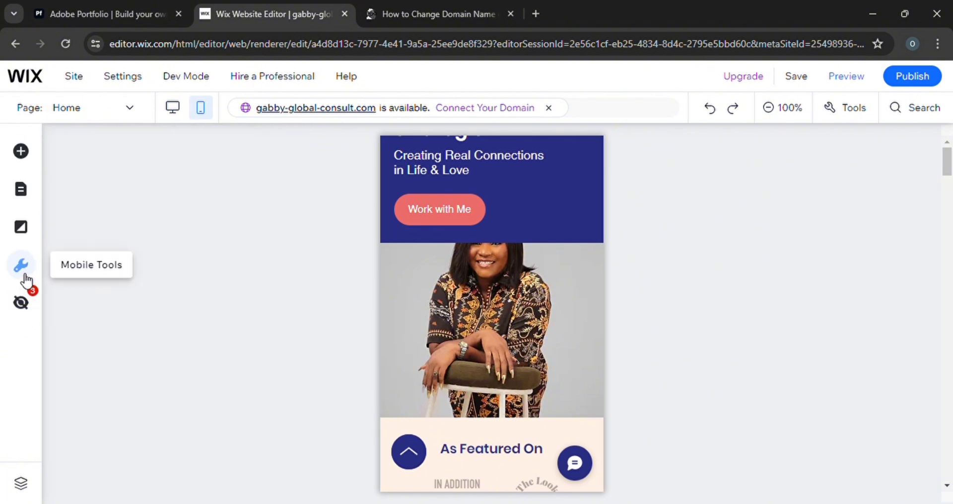
left_click(21, 302)
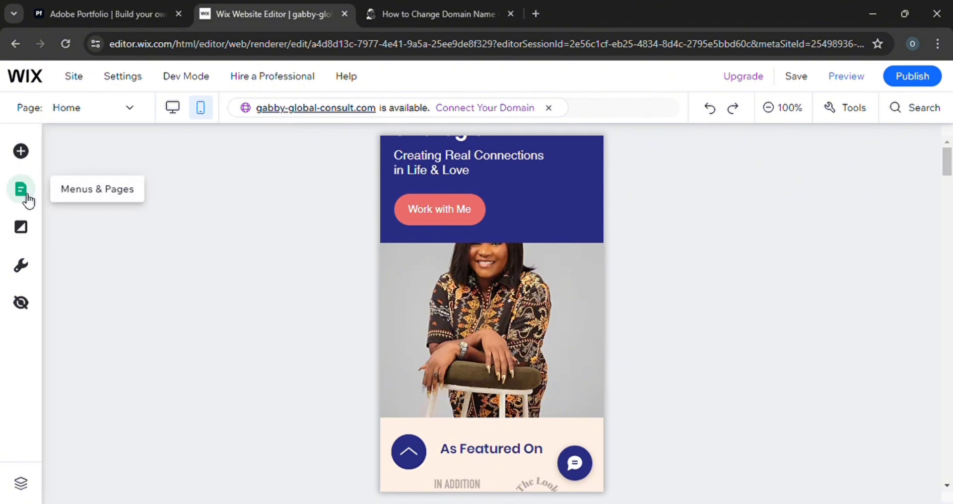
left_click(21, 227)
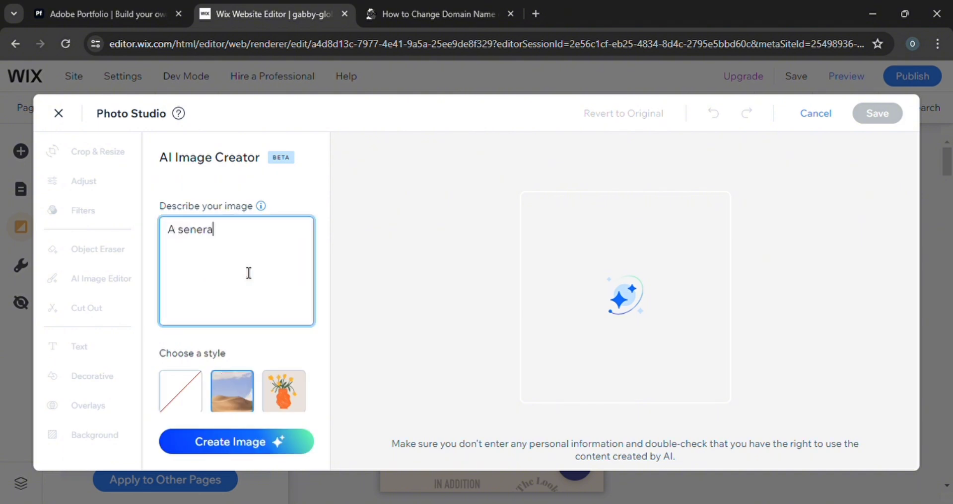
Step: Generate an AI background image from a description, then discard it
type("t")
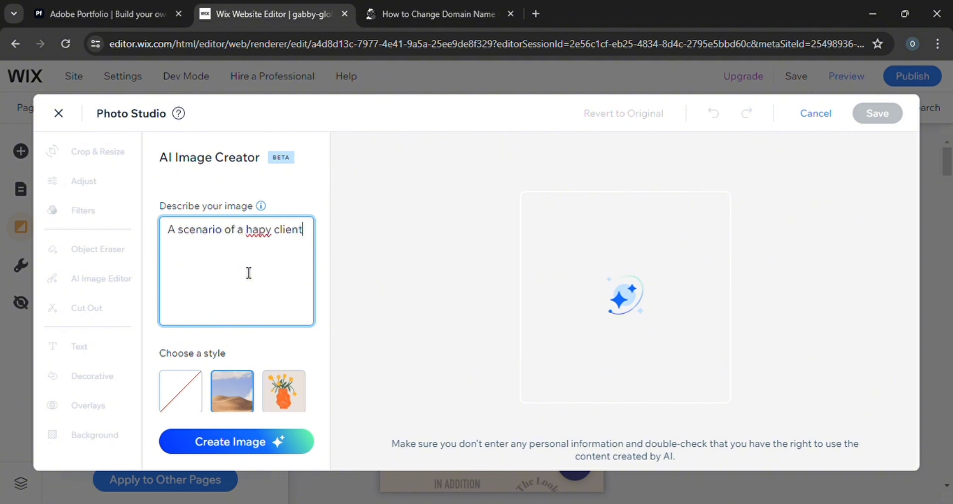
type("io = =ter a succesful")
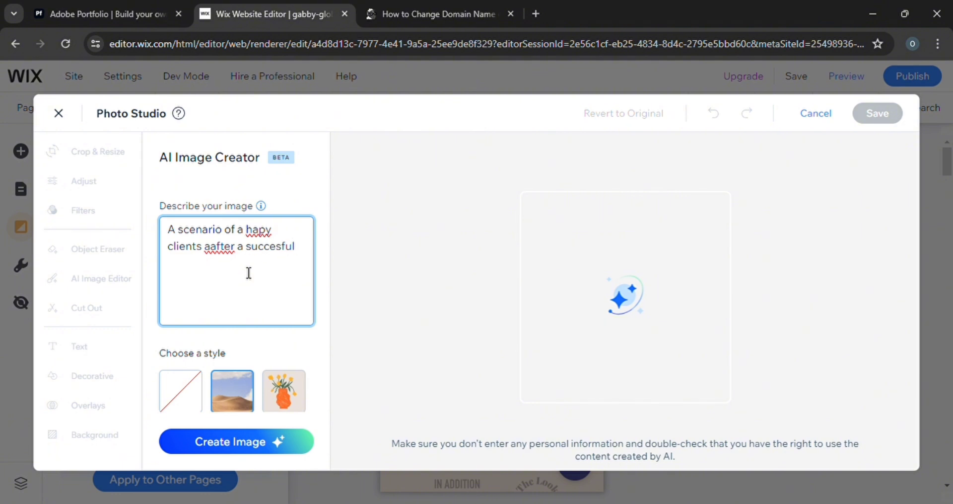
type("l coaching sesssion or afte")
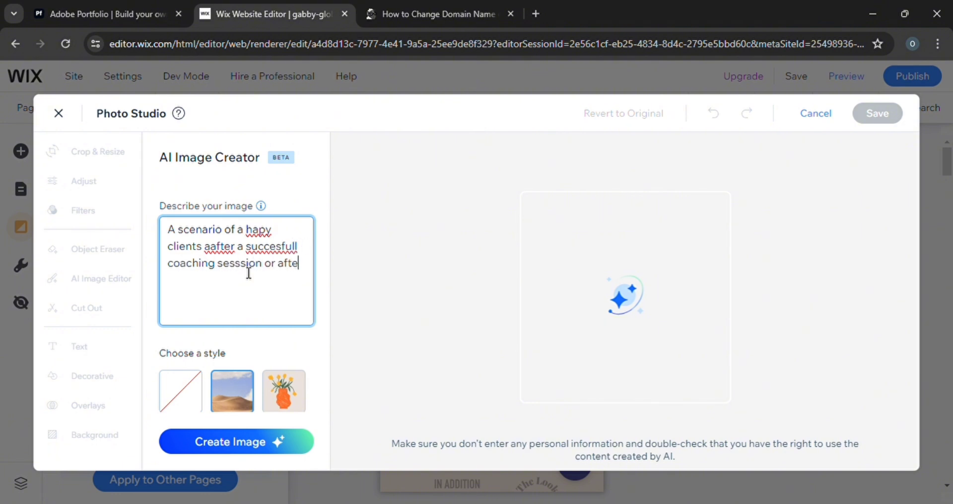
type("ucts")
key("Return")
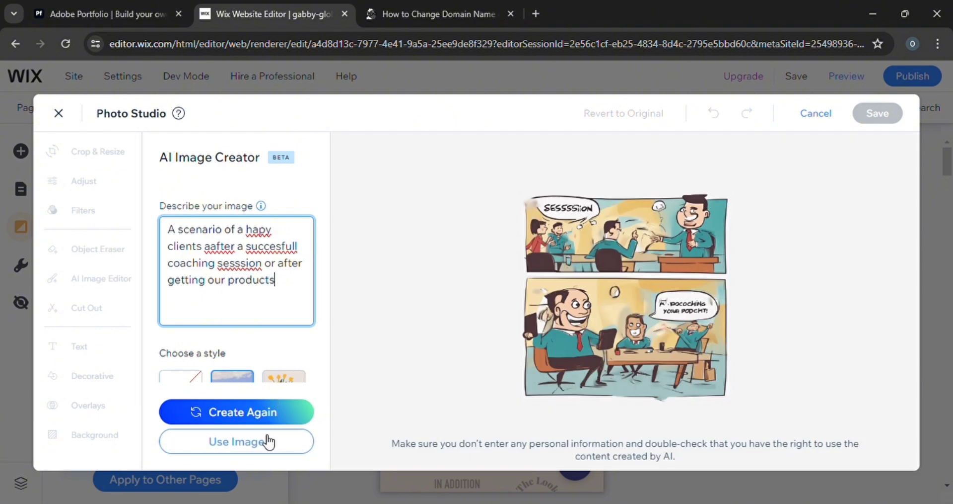
left_click(269, 441)
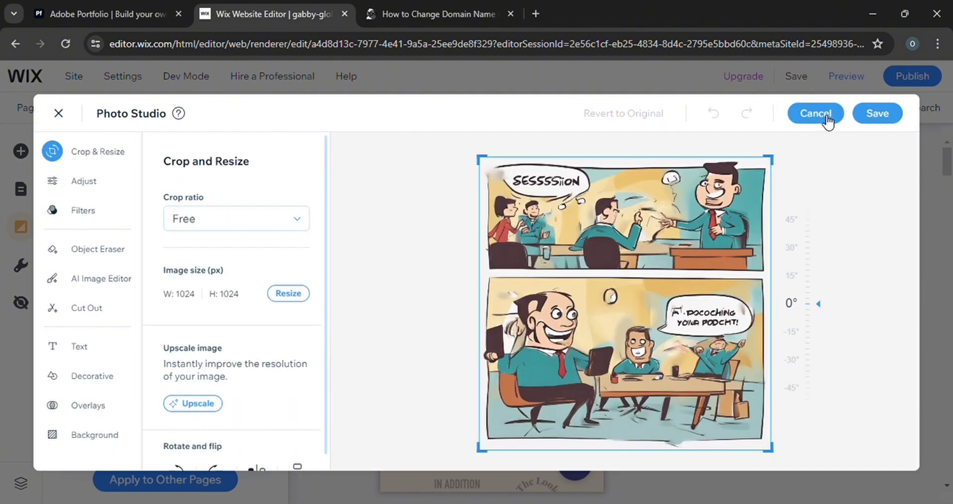
left_click(824, 115)
mouse_move(166, 446)
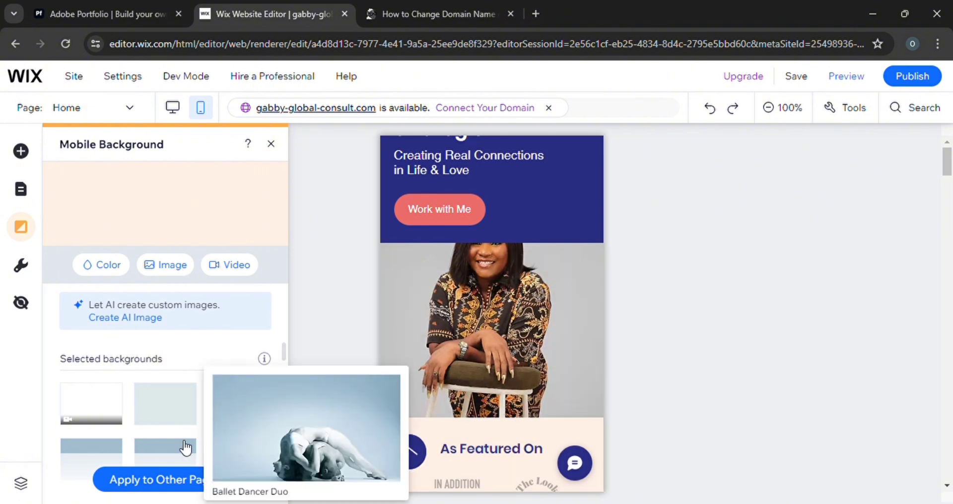
Step: Try the Shadow video, yoga and Reading a Book backgrounds, settling on the teal ocean video
left_click(102, 412)
left_click(243, 421)
scroll(285, 392, "down", 2)
left_click(183, 455)
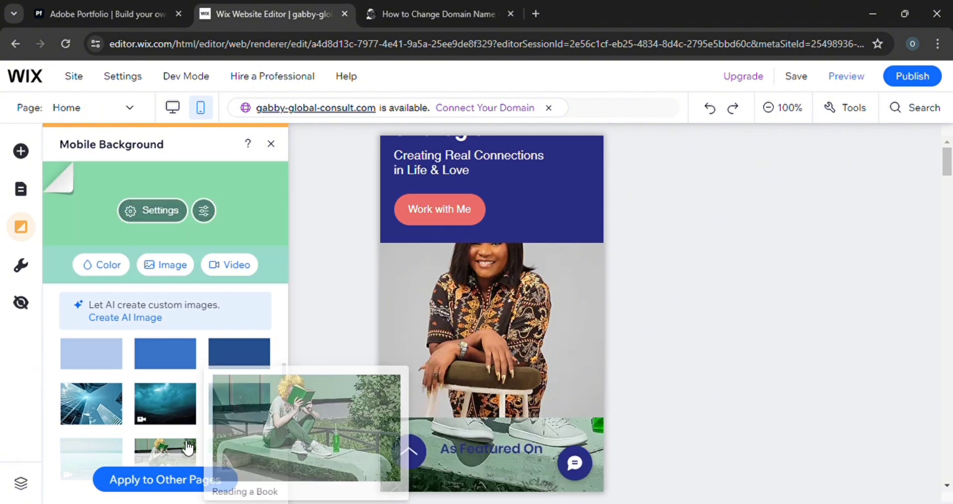
left_click(92, 450)
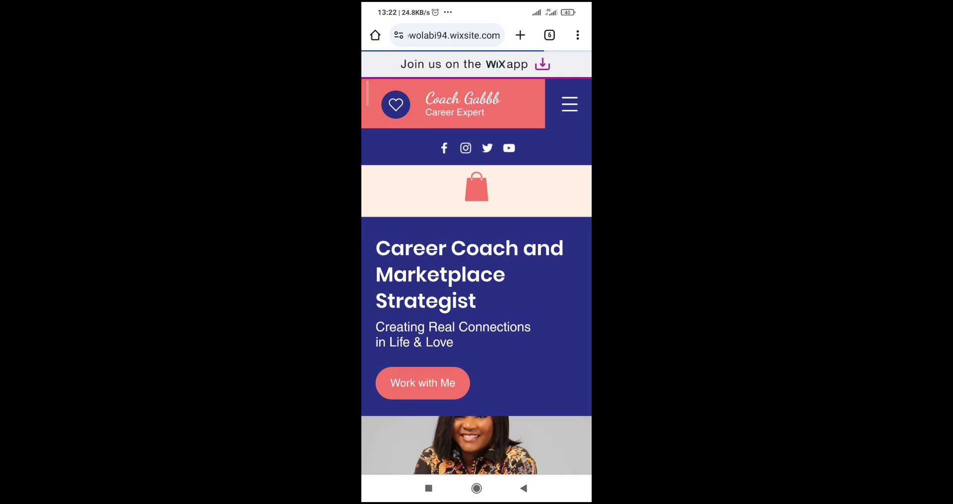
left_click_drag(545, 322, 543, 278)
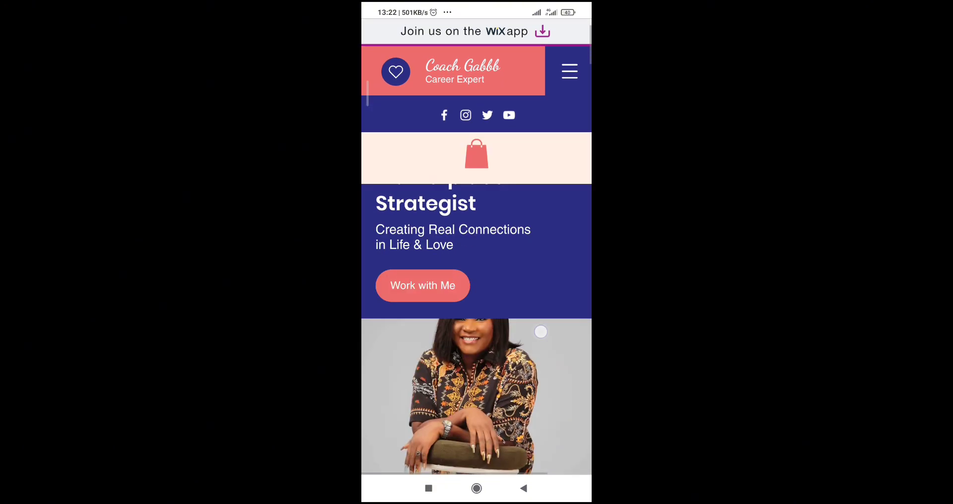
left_click_drag(541, 331, 543, 308)
scroll(552, 246, "up", 10)
left_click_drag(544, 330, 551, 249)
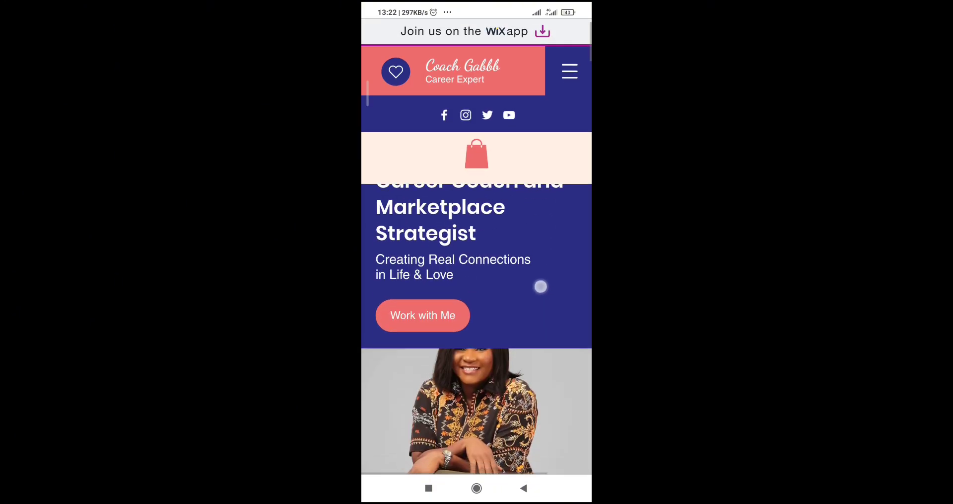
left_click_drag(541, 287, 541, 308)
mouse_move(549, 342)
left_mouse_down()
mouse_move(549, 321)
mouse_move(549, 336)
left_mouse_up()
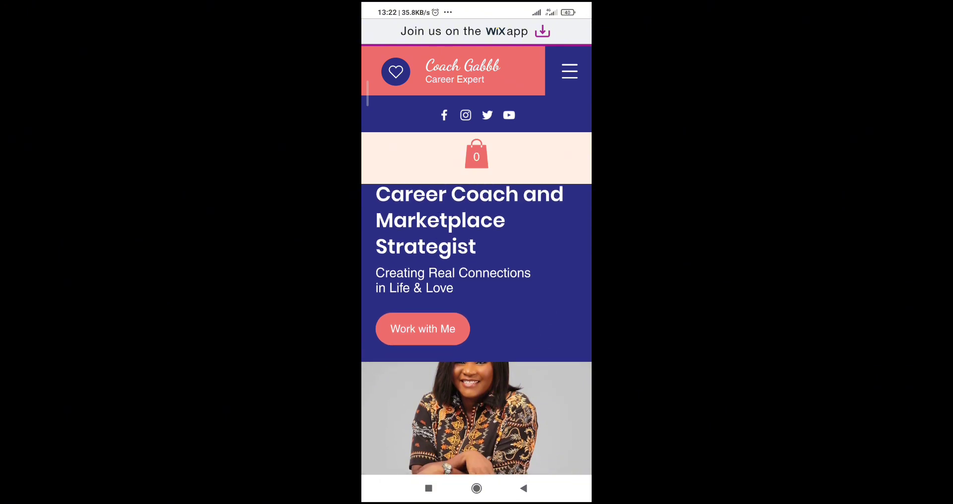
left_click_drag(415, 221, 415, 169)
left_click_drag(424, 238, 423, 280)
left_click(570, 71)
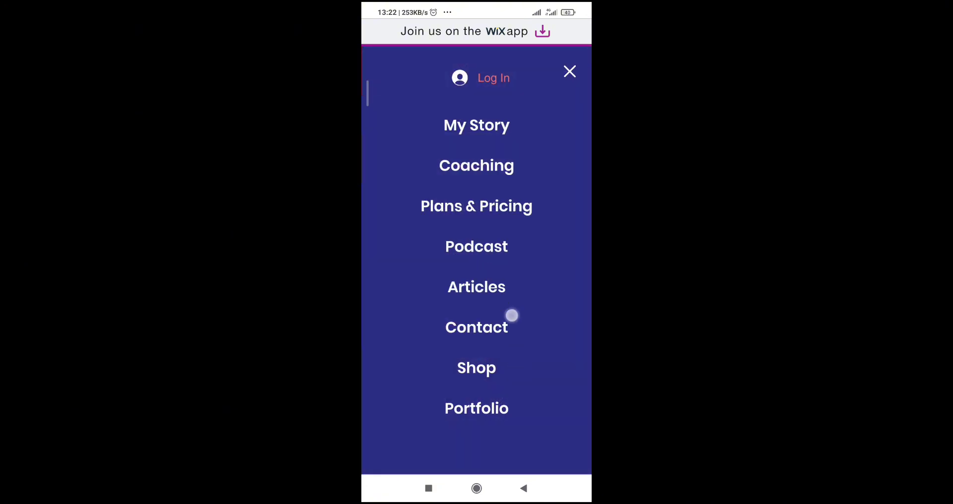
mouse_move(513, 308)
left_mouse_down()
mouse_move(513, 336)
mouse_move(553, 179)
left_mouse_up()
left_click(570, 71)
scroll(559, 260, "up", 2)
scroll(558, 259, "down", 3)
scroll(559, 259, "down", 5)
scroll(559, 259, "down", 5)
scroll(559, 259, "down", 3)
scroll(549, 275, "down", 5)
scroll(562, 264, "up", 5)
scroll(562, 264, "up", 5)
left_click(391, 433)
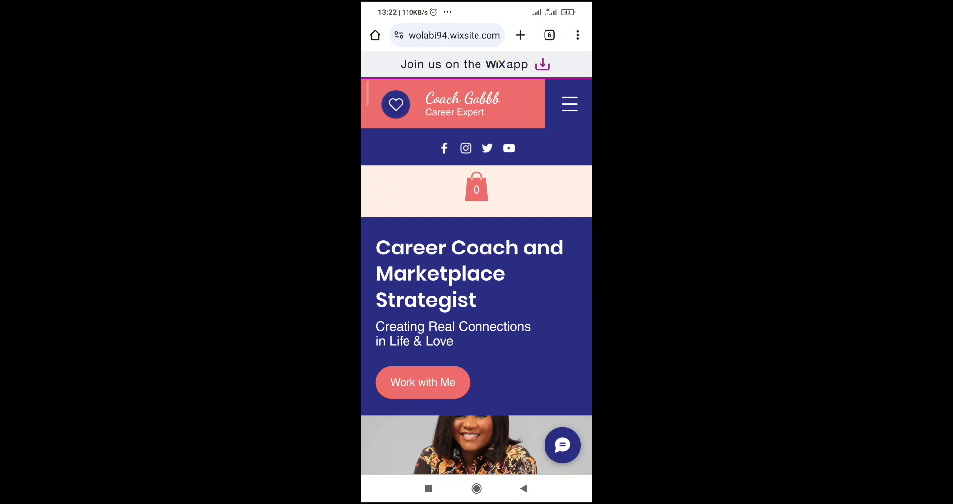
scroll(553, 359, "down", 2)
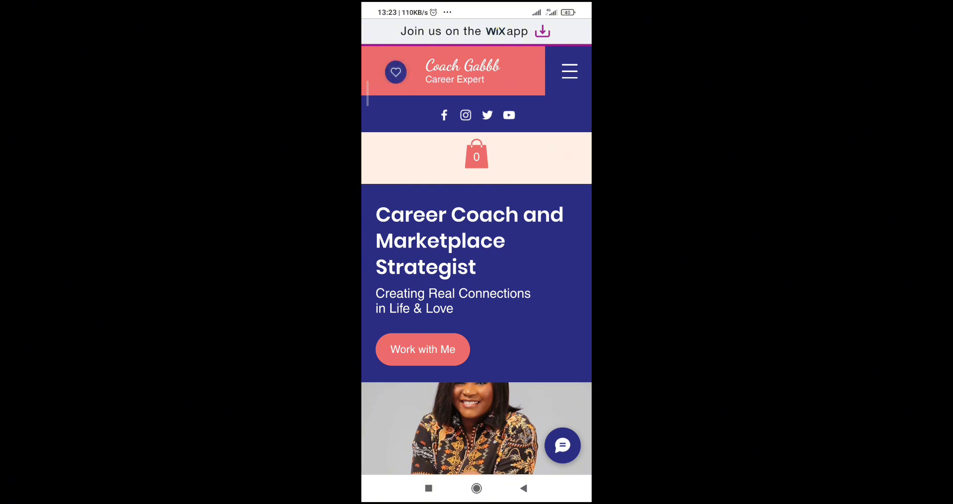
scroll(558, 313, "up", 2)
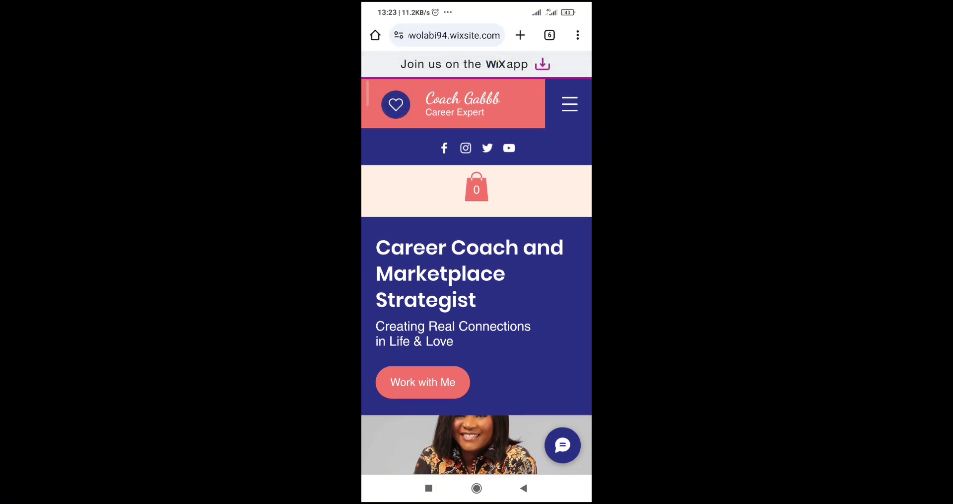